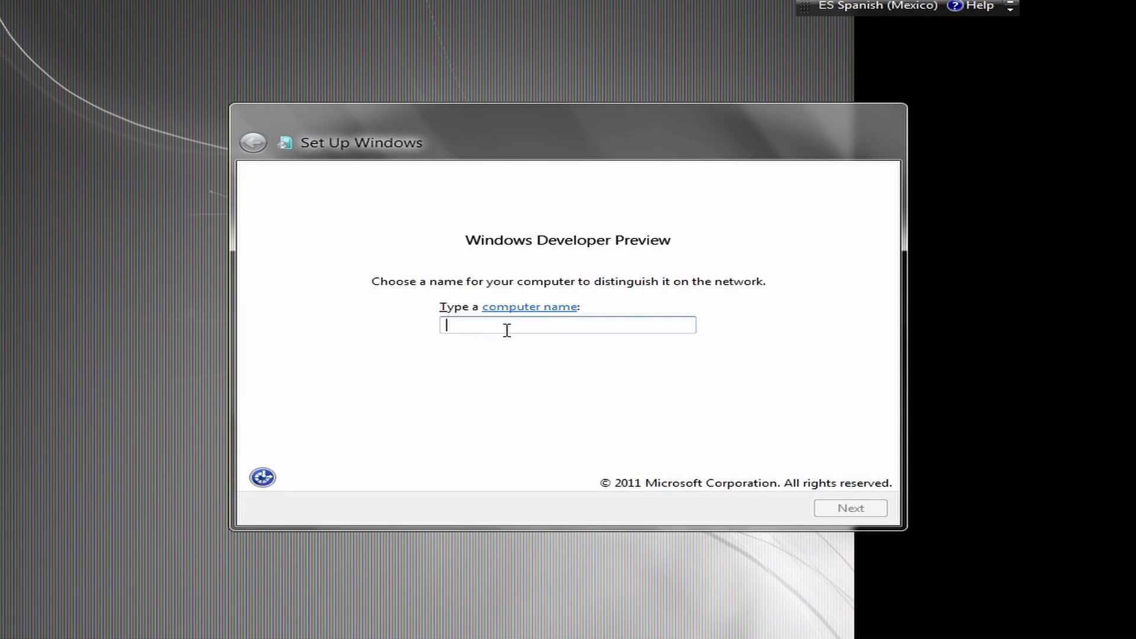
# Step: Name the computer MrAmayosken, enter the account user name and complete the remaining Windows setup pages
pyautogui.write('MrAmayosken')
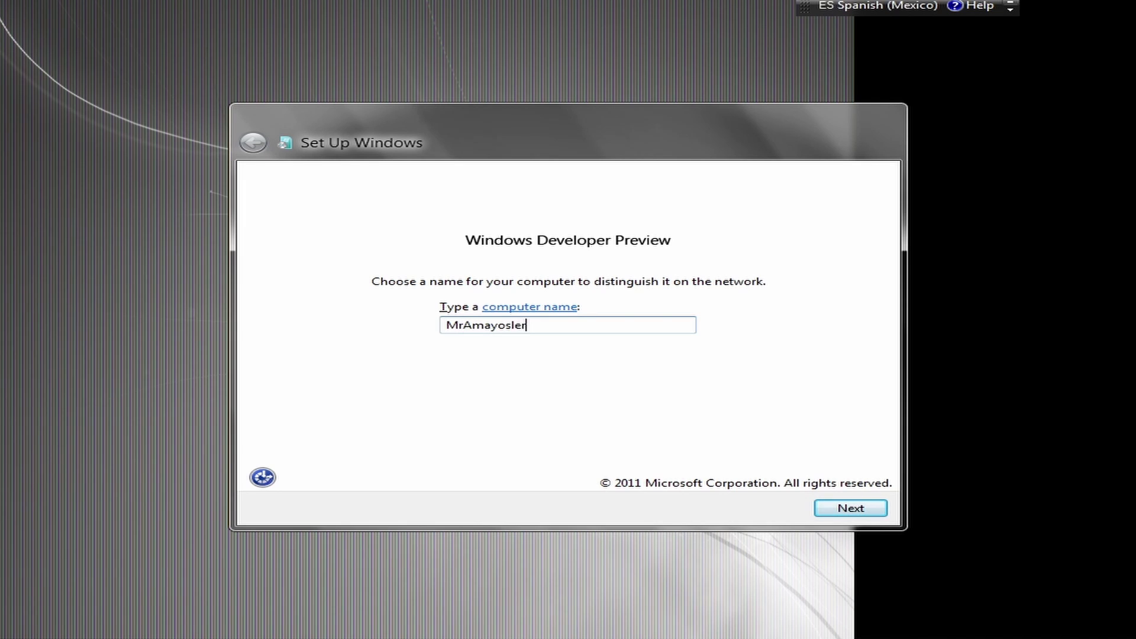
pyautogui.click(847, 511)
pyautogui.write('Juan')
pyautogui.click(850, 509)
pyautogui.click(412, 334)
pyautogui.click(850, 509)
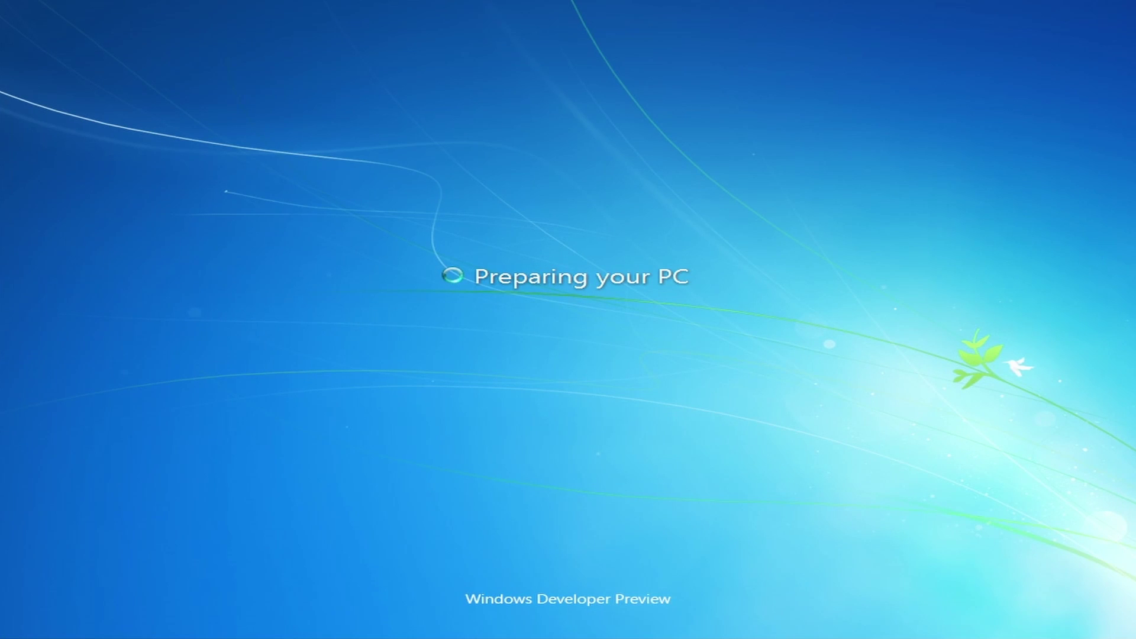
pyautogui.click(24, 621)
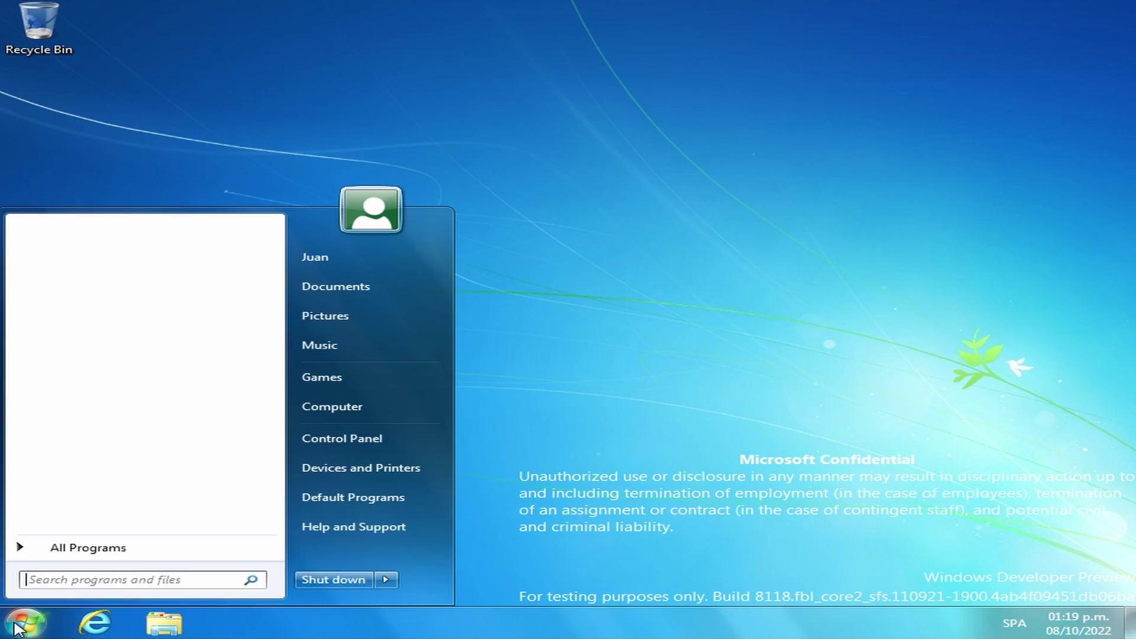
pyautogui.click(653, 414)
pyautogui.press('super')
pyautogui.press('super')
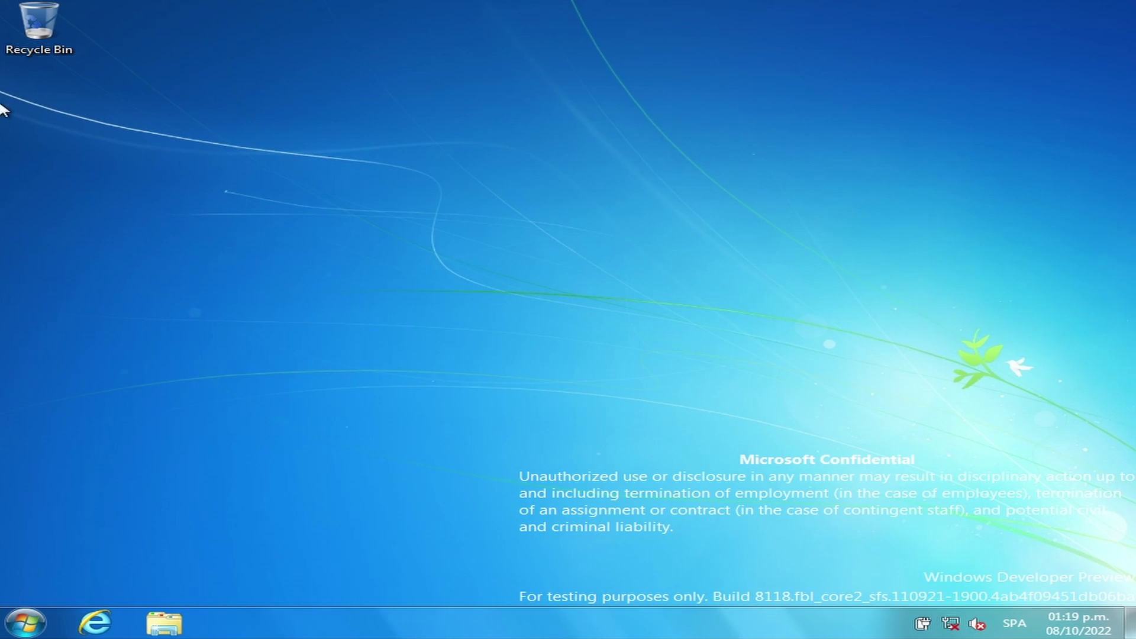
# Step: Try to change the screen resolution to 1600 × 1200
pyautogui.rightClick(60, 130)
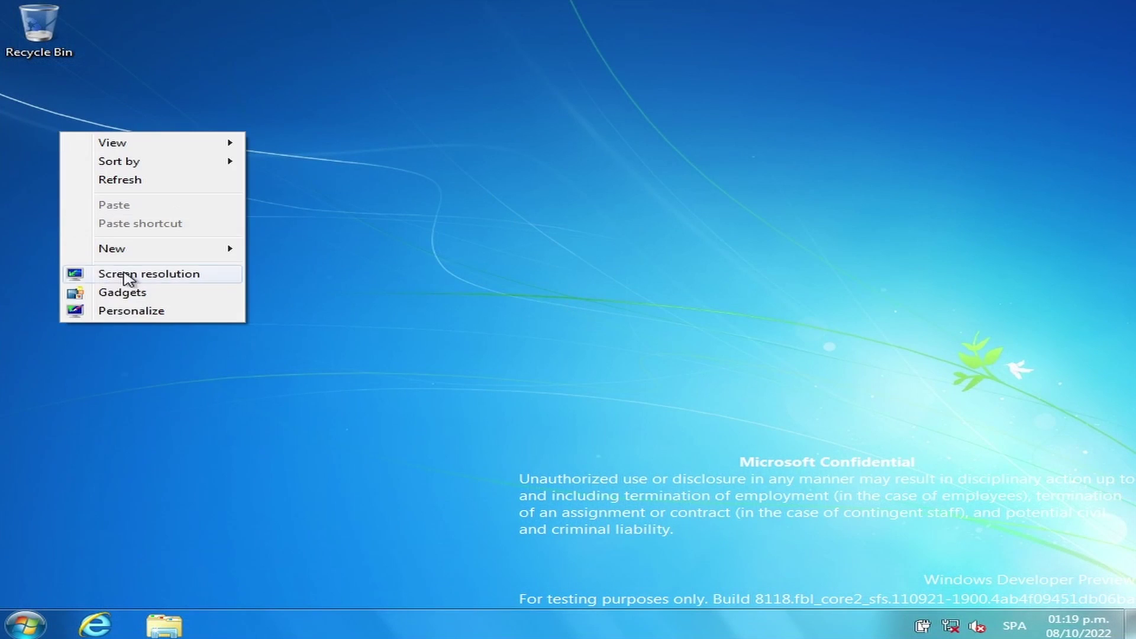
pyautogui.click(147, 272)
pyautogui.click(462, 314)
pyautogui.moveTo(414, 456); pyautogui.dragTo(398, 358)
pyautogui.click(828, 475)
pyautogui.click(368, 209)
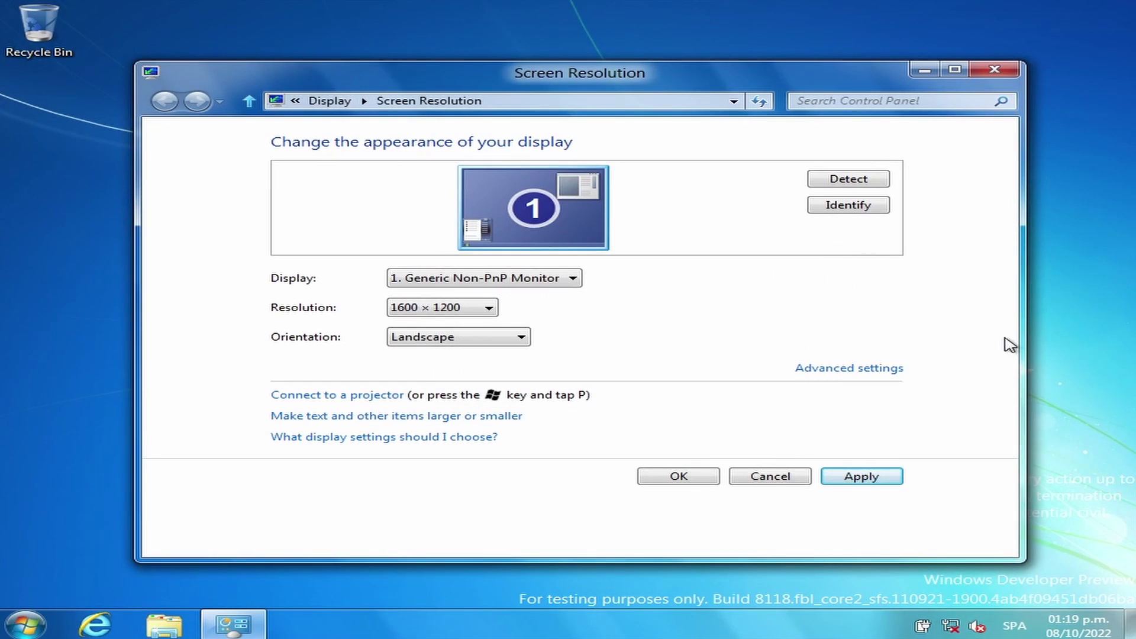
# Step: Apply a screen resolution below 1600 × 1200, keep the new display settings and close the Screen Resolution window
pyautogui.click(450, 309)
pyautogui.moveTo(416, 358); pyautogui.dragTo(418, 389)
pyautogui.click(852, 476)
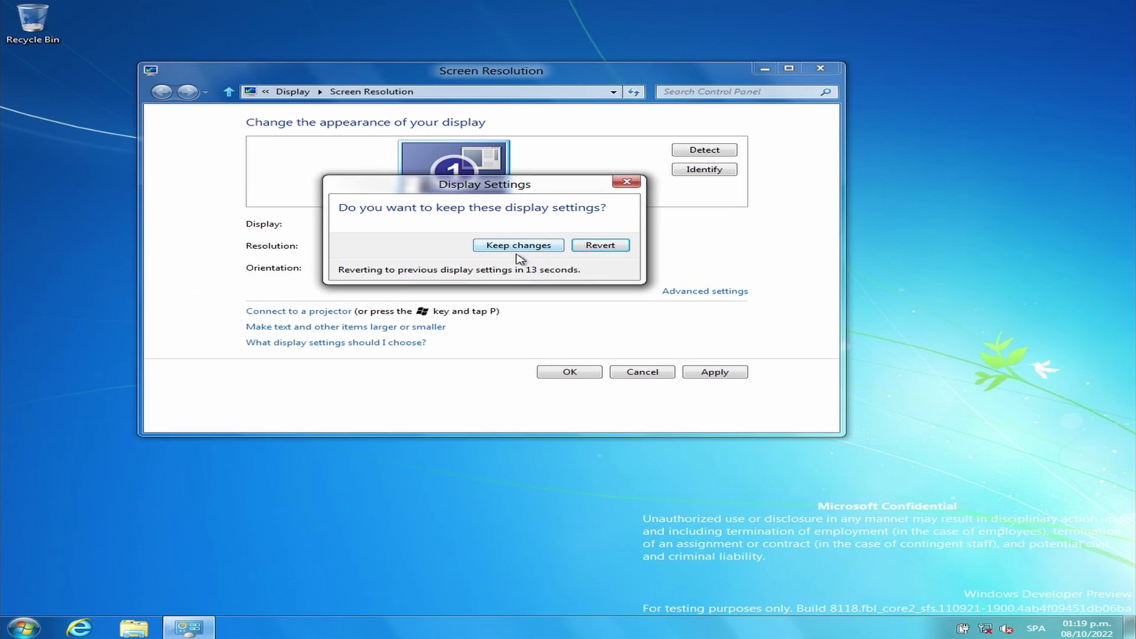
pyautogui.click(501, 224)
pyautogui.click(826, 72)
# Step: Run winver to view the Windows version information, and close the About Windows dialog
pyautogui.press('super')
pyautogui.press('super+r')
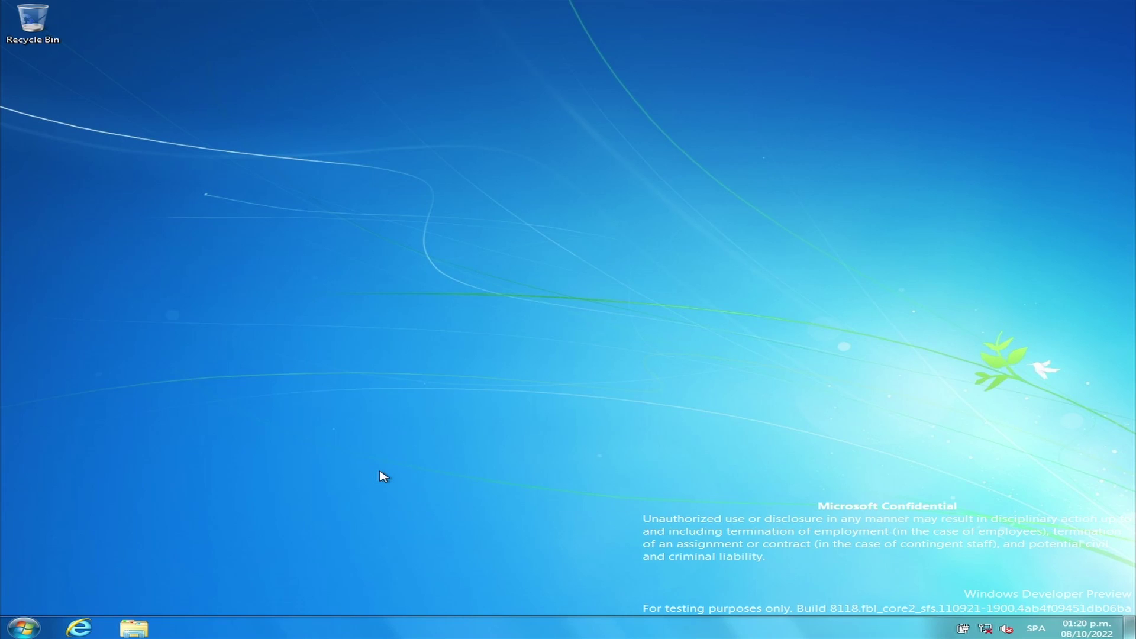
pyautogui.write('winver')
pyautogui.press('Return')
pyautogui.moveTo(130, 34); pyautogui.dragTo(320, 94)
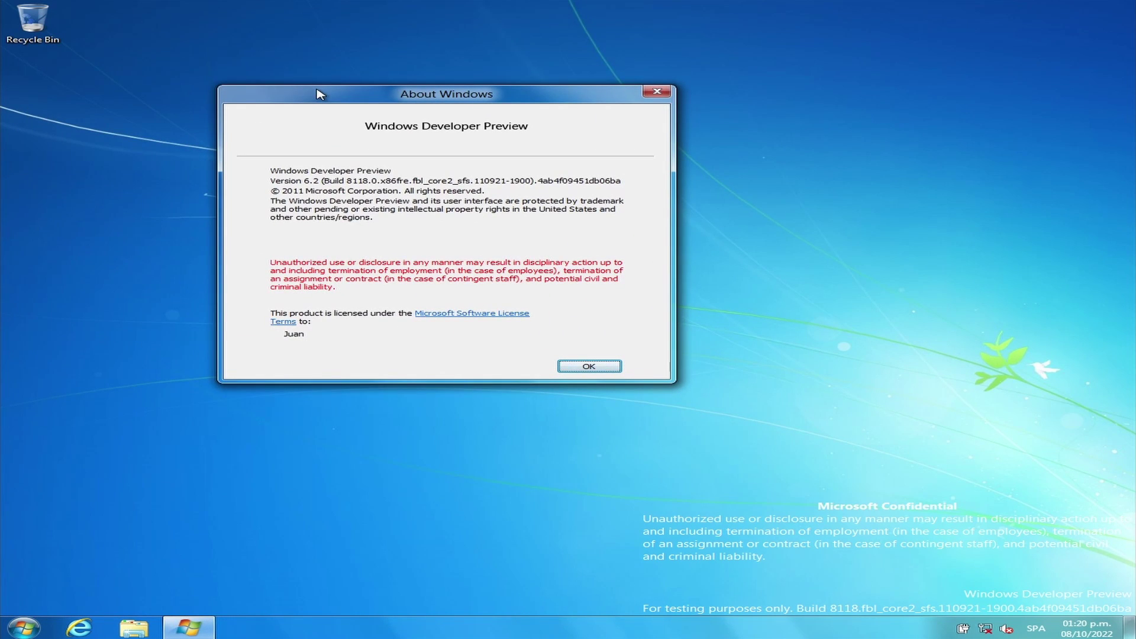
pyautogui.click(588, 366)
# Step: View the Computer's system properties in a maximized window, and close it
pyautogui.press('super')
pyautogui.rightClick(296, 467)
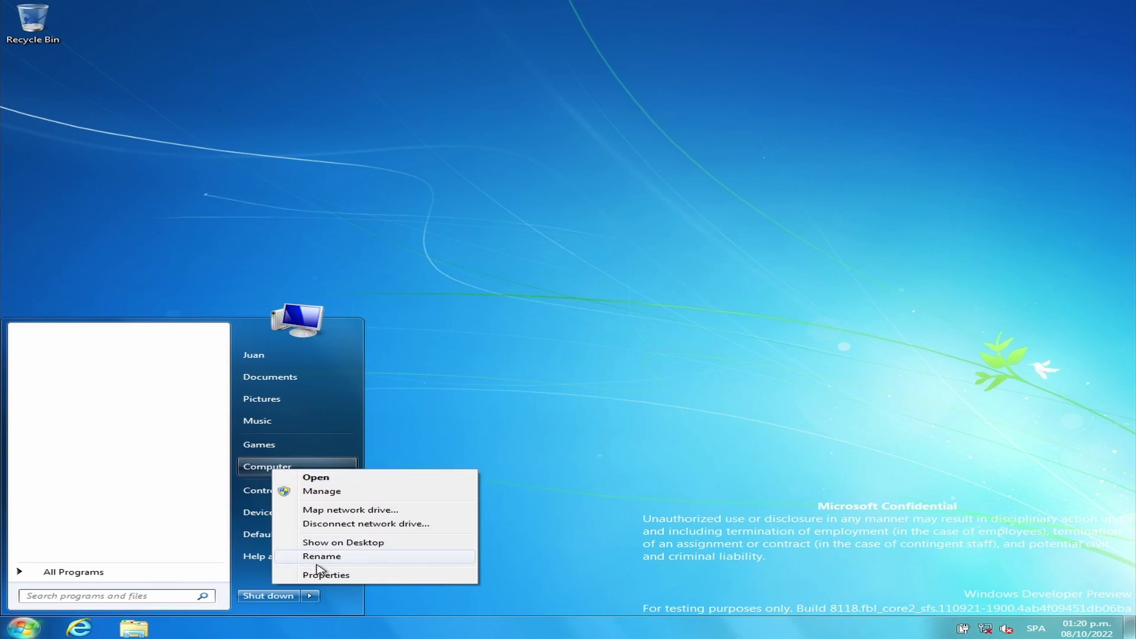
pyautogui.click(320, 574)
pyautogui.click(875, 121)
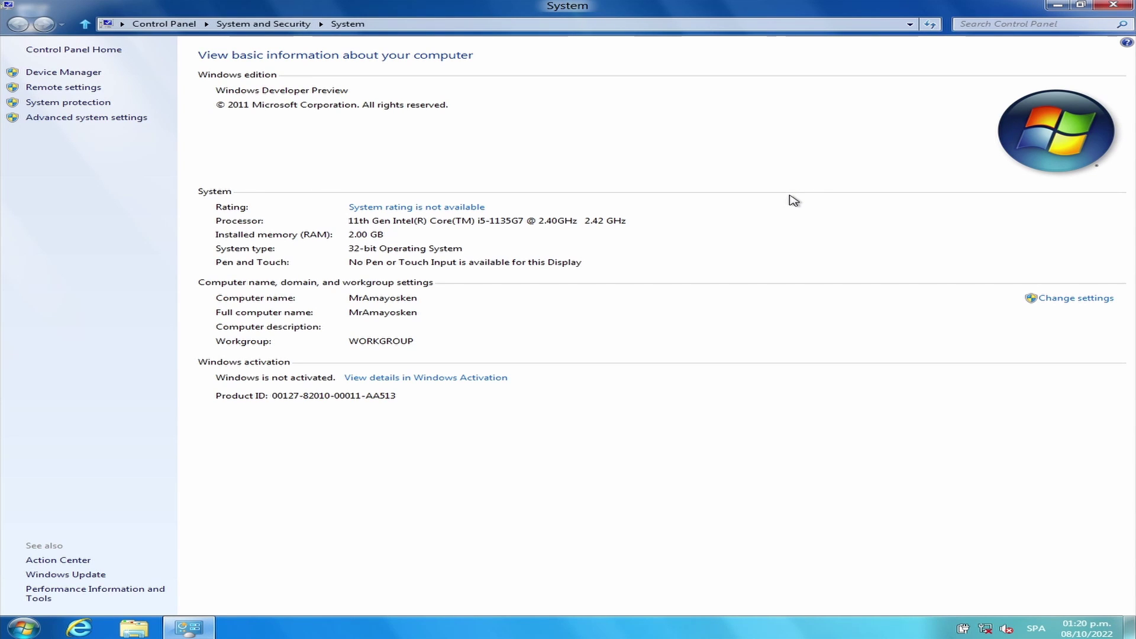
pyautogui.click(1104, 6)
# Step: Open a maximized Windows Explorer window and display the drives under Computer
pyautogui.click(134, 629)
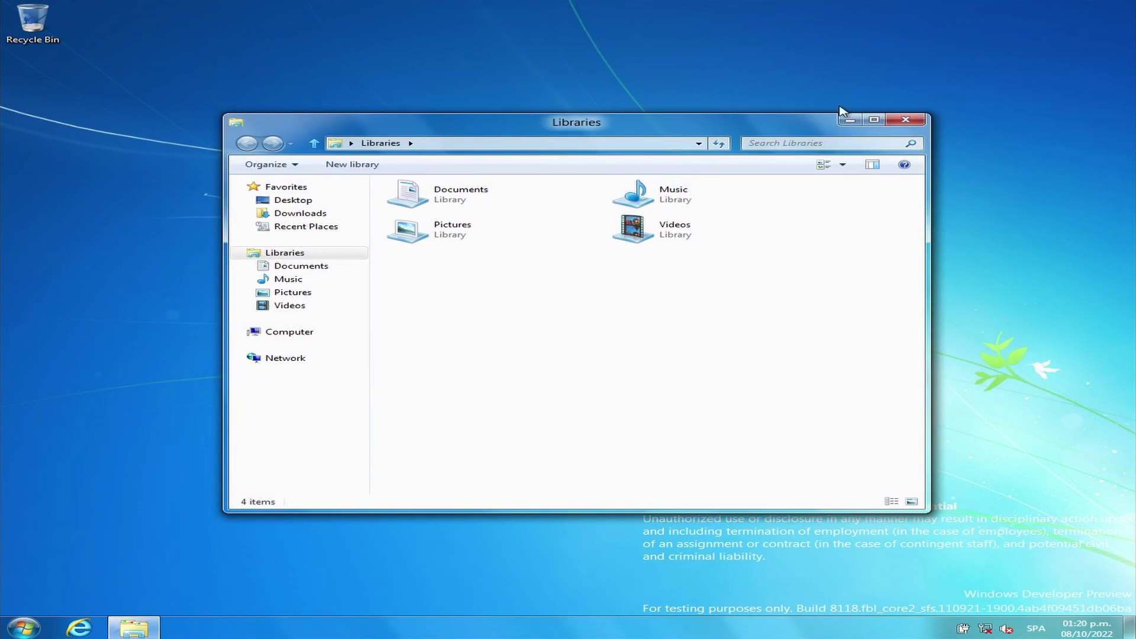
pyautogui.click(876, 121)
pyautogui.click(60, 213)
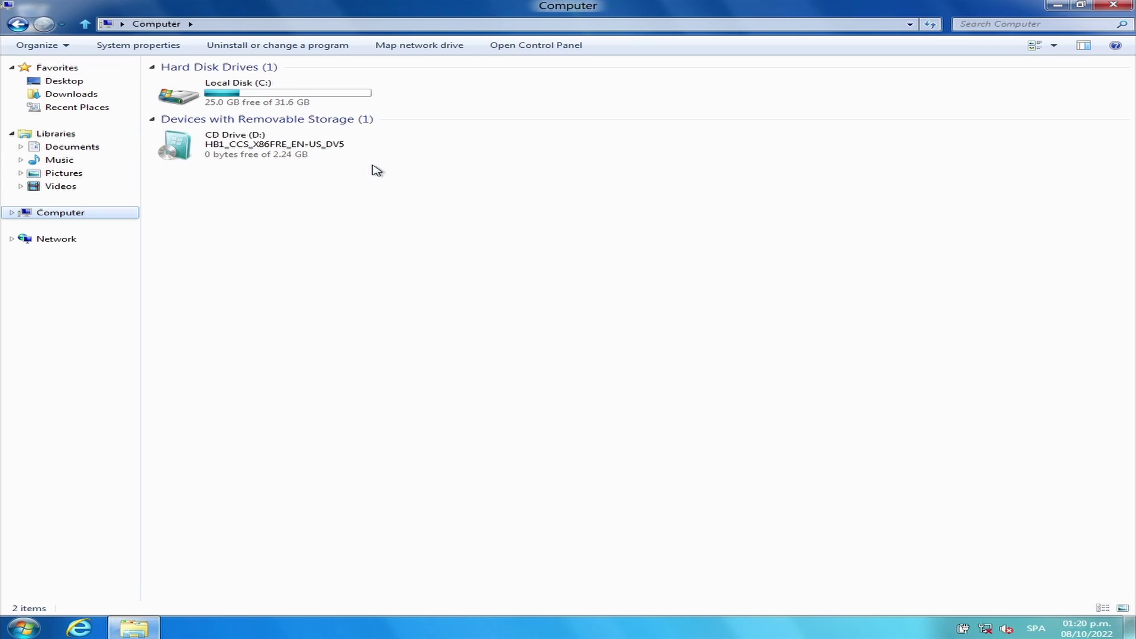
# Step: Browse the Downloads, Desktop, Recent Places, Documents, Music, Pictures and Videos folders, return to Computer and close Windows Explorer
pyautogui.click(89, 95)
pyautogui.click(74, 82)
pyautogui.click(86, 107)
pyautogui.click(77, 148)
pyautogui.click(62, 160)
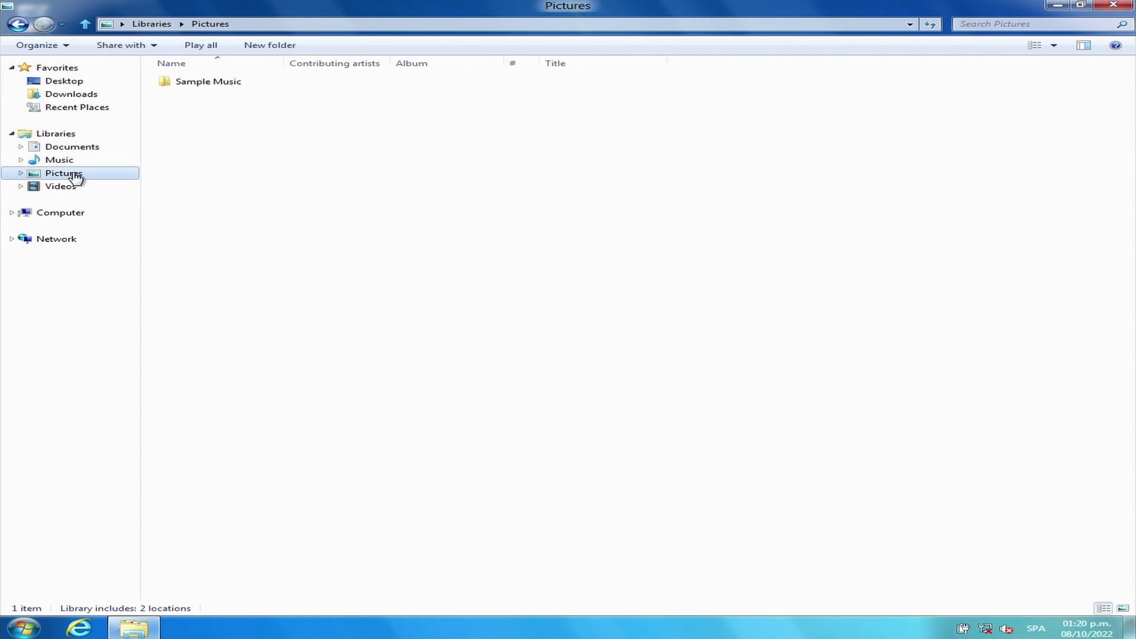
pyautogui.click(245, 86)
pyautogui.click(64, 173)
pyautogui.click(81, 187)
pyautogui.click(213, 119)
pyautogui.click(76, 213)
pyautogui.click(1081, 6)
pyautogui.click(907, 118)
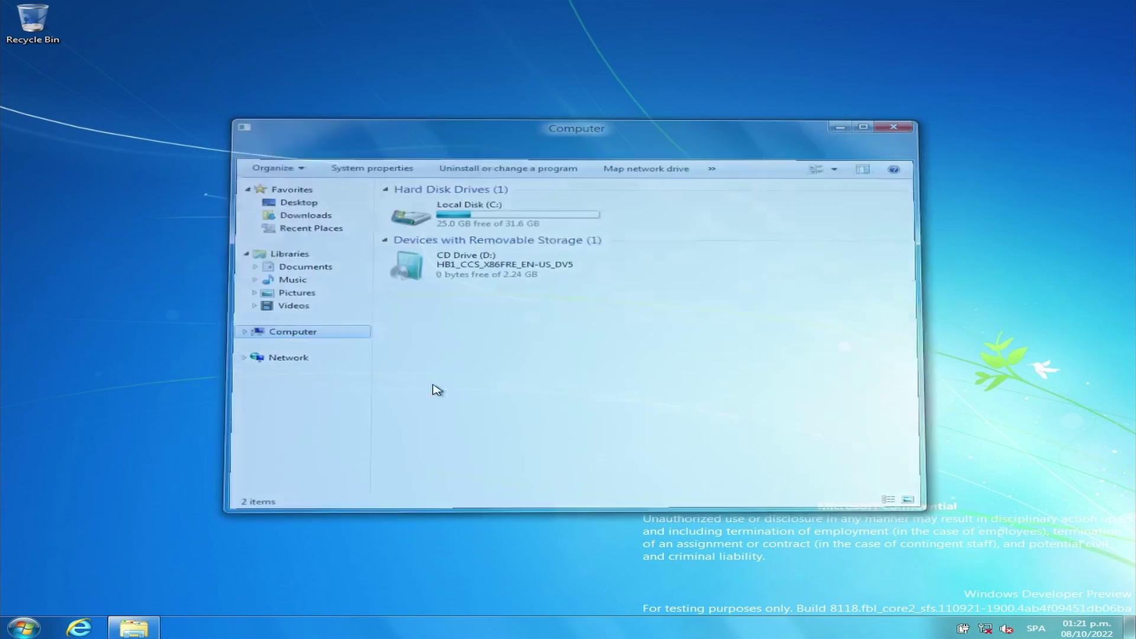
# Step: View the taskbar clock's calendar, and open Store from the full program list
pyautogui.click(1083, 628)
pyautogui.click(727, 457)
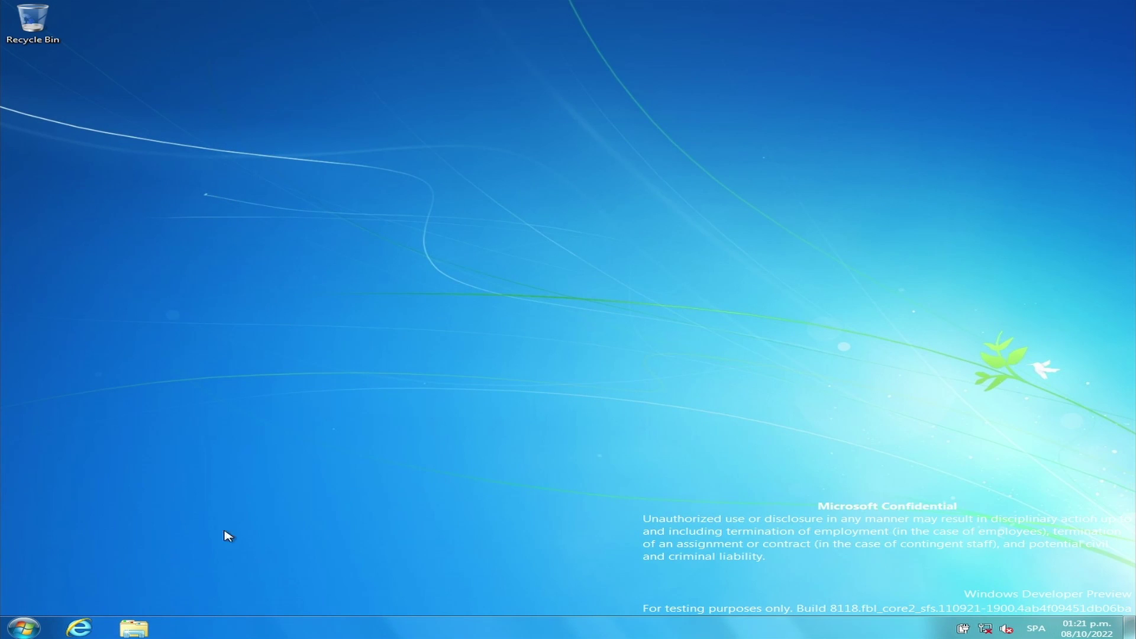
pyautogui.click(24, 627)
pyautogui.click(88, 574)
pyautogui.click(51, 391)
# Step: Open Windows Update to view the update status, and close its window
pyautogui.click(23, 626)
pyautogui.click(88, 572)
pyautogui.click(97, 329)
pyautogui.press('super')
pyautogui.click(53, 574)
pyautogui.press('super')
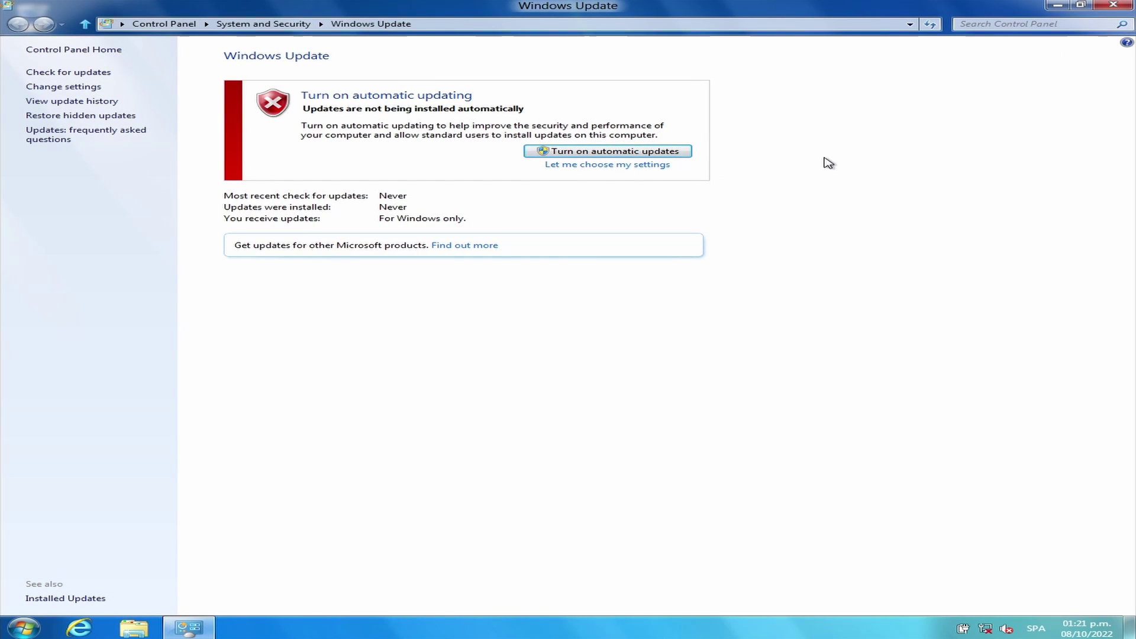
pyautogui.click(1105, 9)
# Step: Open the Desktop Gadget Gallery and add the Clock, CPU Meter and Currency gadgets to the desktop
pyautogui.press('super')
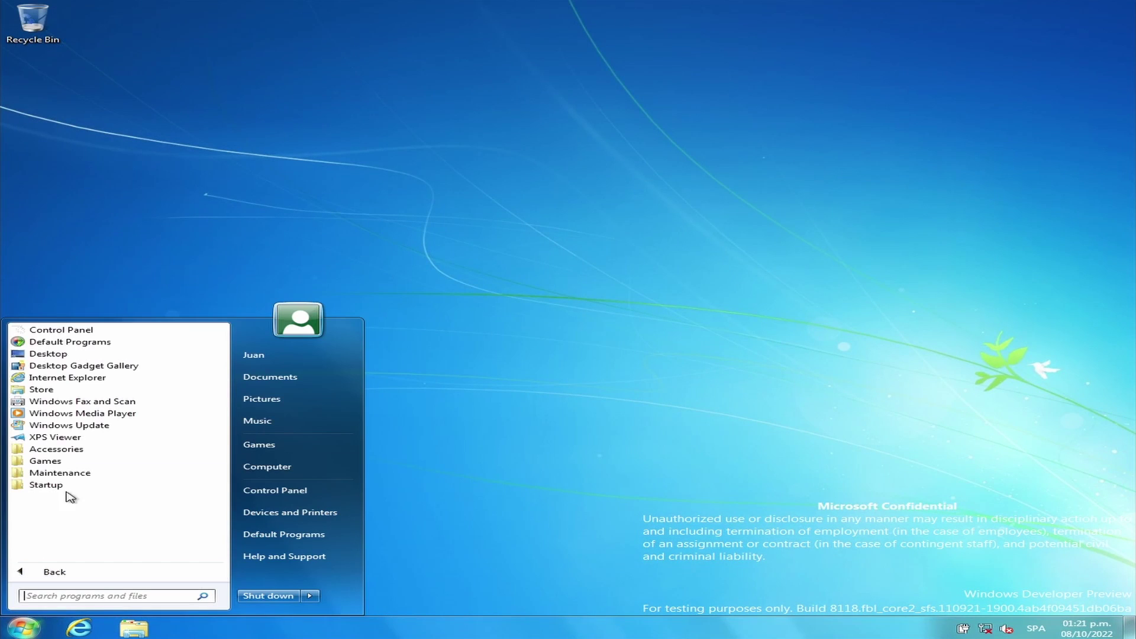
pyautogui.click(71, 366)
pyautogui.doubleClick(468, 263)
pyautogui.doubleClick(568, 279)
pyautogui.doubleClick(652, 263)
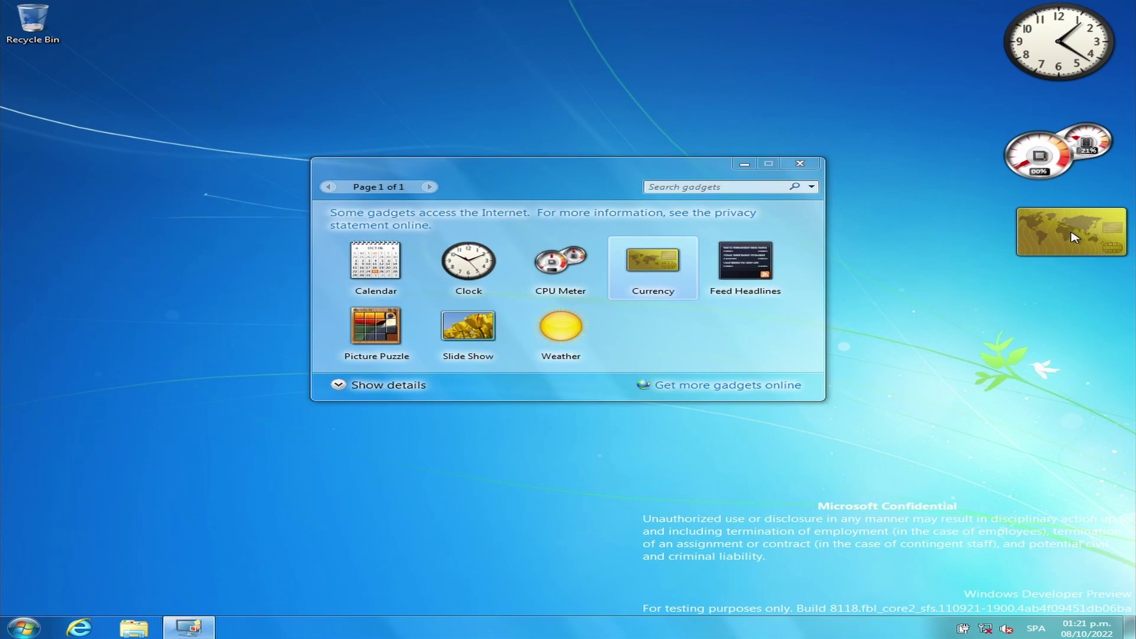
pyautogui.doubleClick(763, 261)
# Step: Refresh the desktop with the gadget gallery minimized, and close the gallery after bringing it back
pyautogui.click(738, 164)
pyautogui.rightClick(244, 387)
pyautogui.click(291, 429)
pyautogui.click(195, 621)
pyautogui.click(664, 323)
pyautogui.rightClick(505, 379)
pyautogui.click(545, 497)
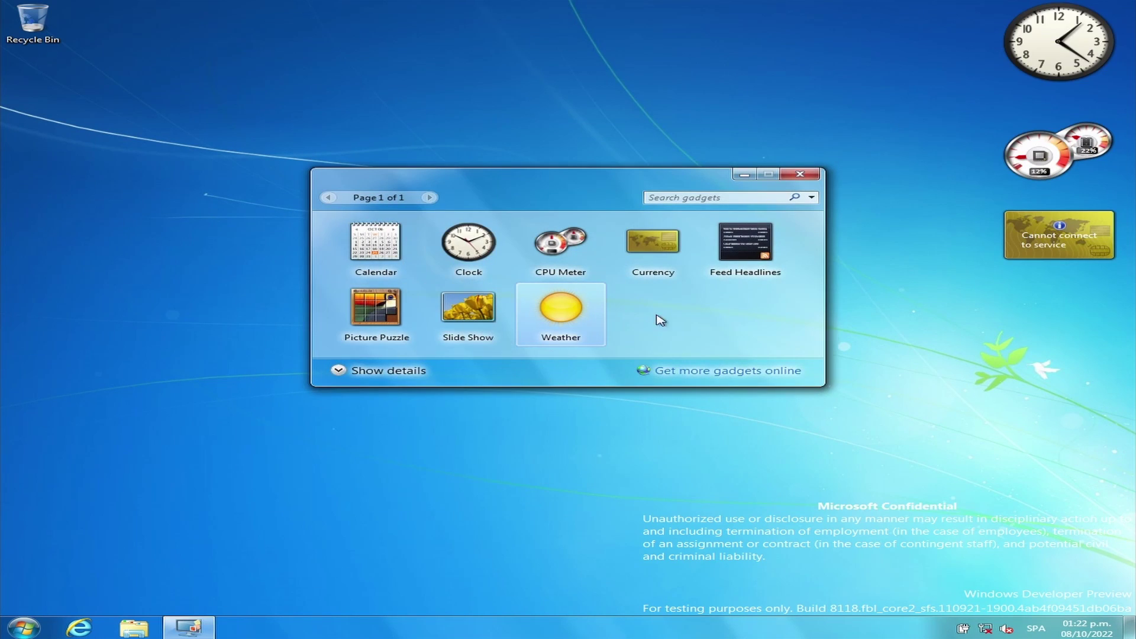
pyautogui.click(802, 185)
# Step: Open Task Manager, show the running processes and enlarge the window near the middle of the desktop
pyautogui.rightClick(801, 631)
pyautogui.click(829, 588)
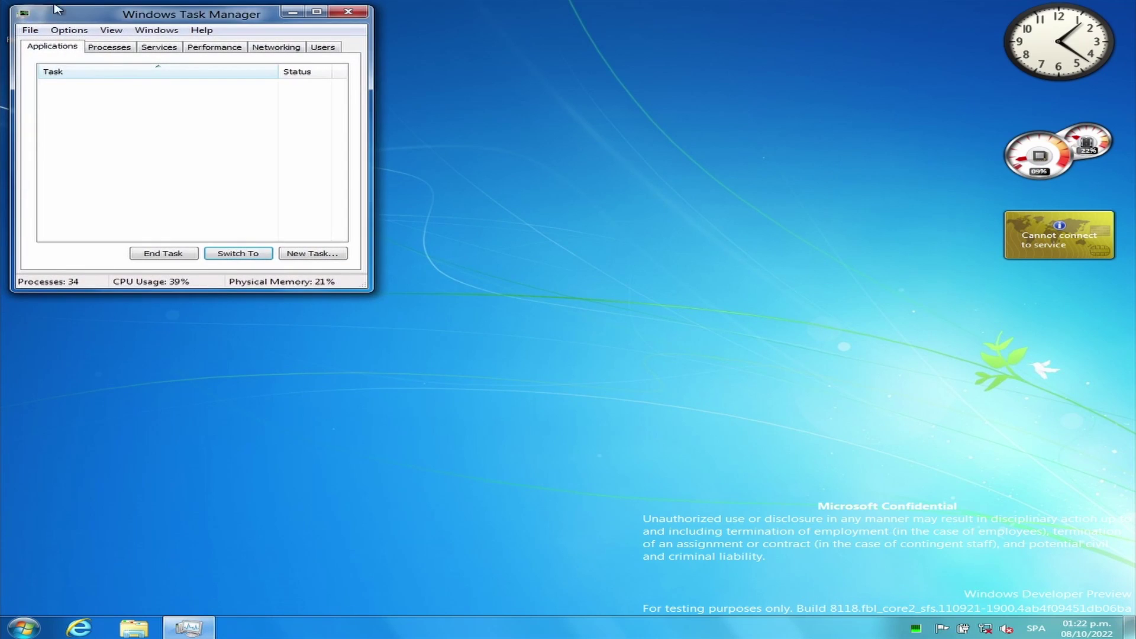
pyautogui.moveTo(62, 12); pyautogui.dragTo(235, 101)
pyautogui.click(284, 134)
pyautogui.moveTo(548, 379); pyautogui.dragTo(663, 469)
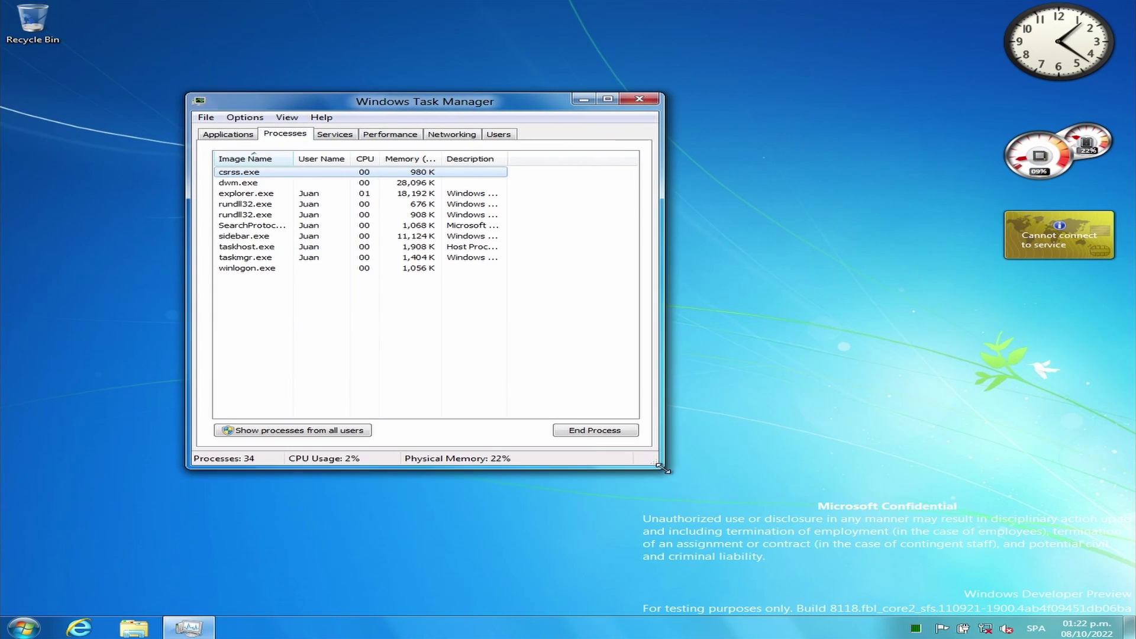
# Step: Review the applications, processes, services, performance, networking and users information in Task Manager
pyautogui.click(215, 136)
pyautogui.click(246, 137)
pyautogui.click(316, 137)
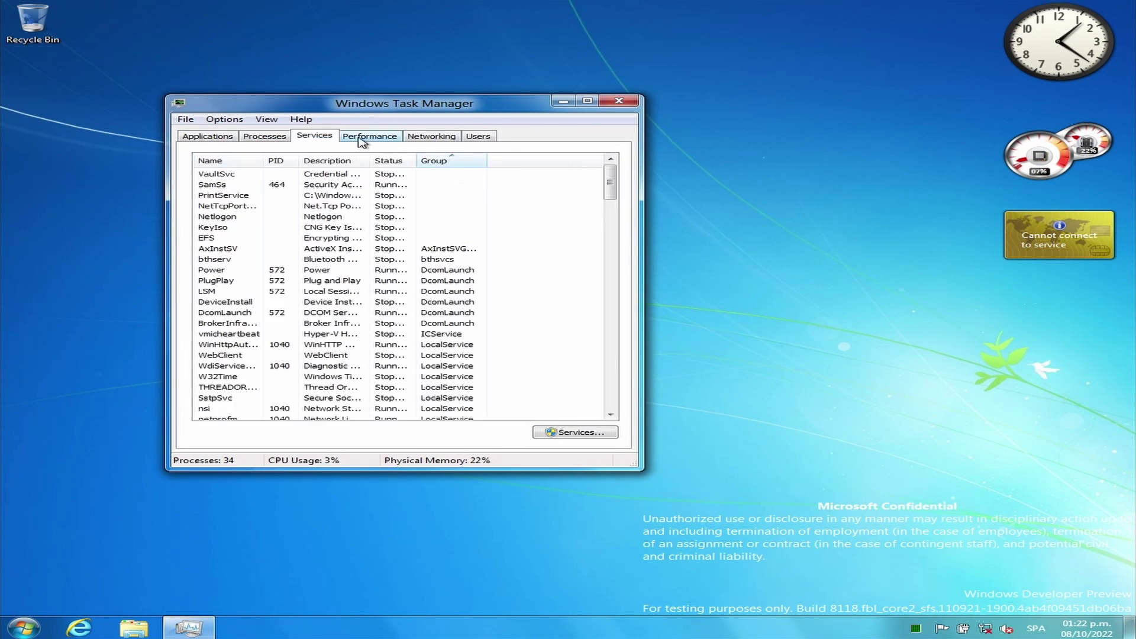
pyautogui.moveTo(611, 185); pyautogui.dragTo(590, 369)
pyautogui.click(369, 136)
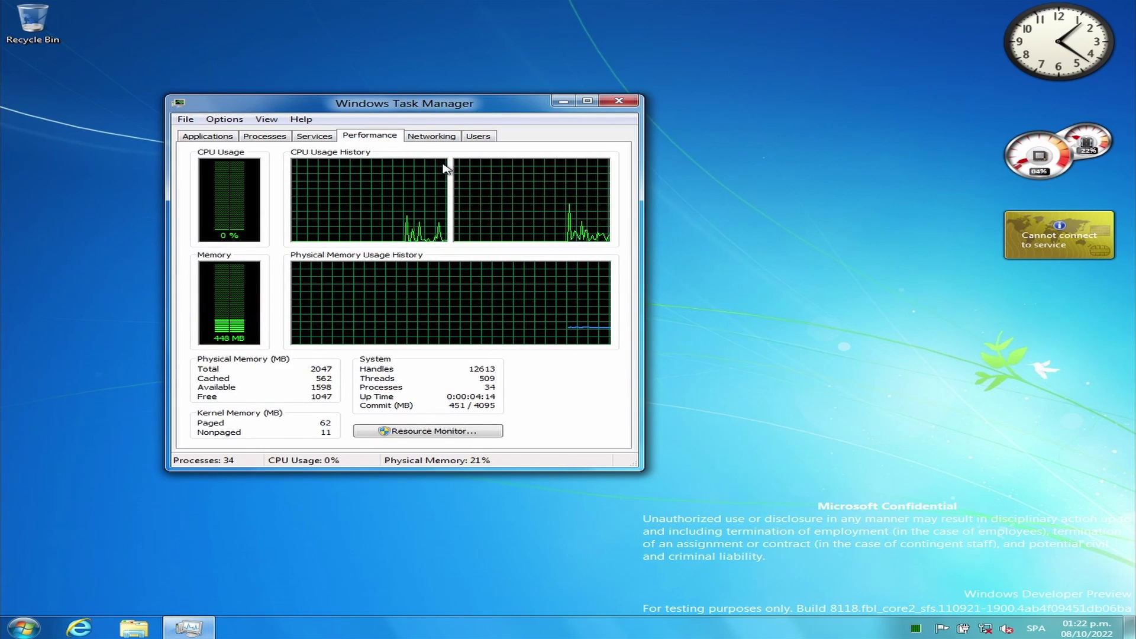
pyautogui.click(435, 136)
pyautogui.click(478, 136)
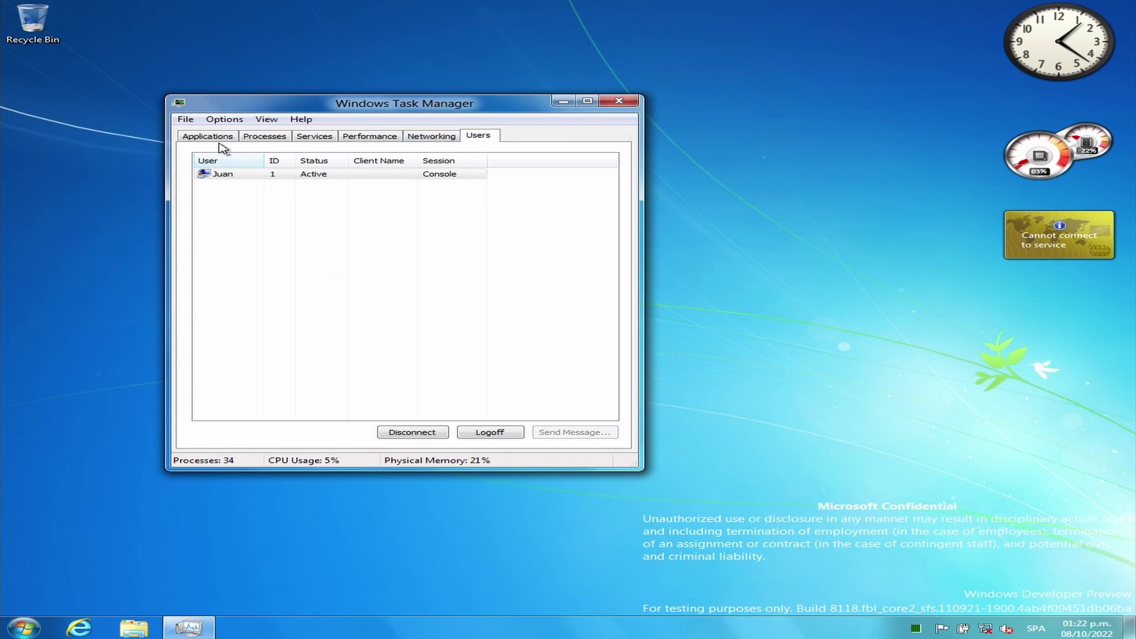
pyautogui.click(208, 136)
pyautogui.click(312, 119)
pyautogui.click(225, 150)
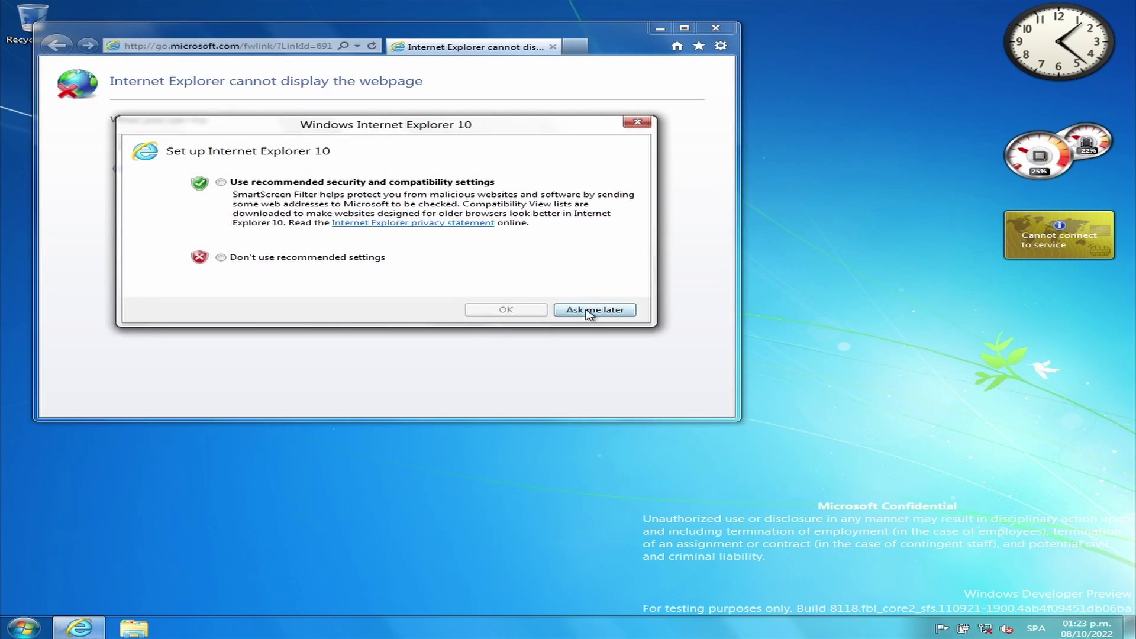
# Step: Postpone the Internet Explorer 10 setup, and view the browser's version information
pyautogui.click(592, 308)
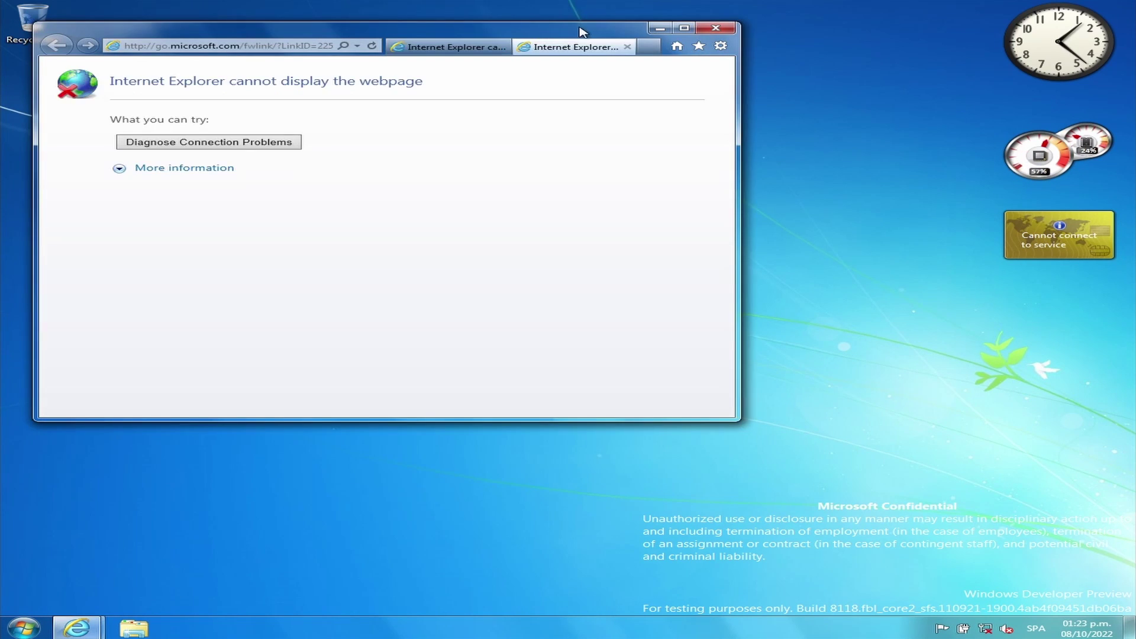
pyautogui.click(748, 106)
pyautogui.click(562, 256)
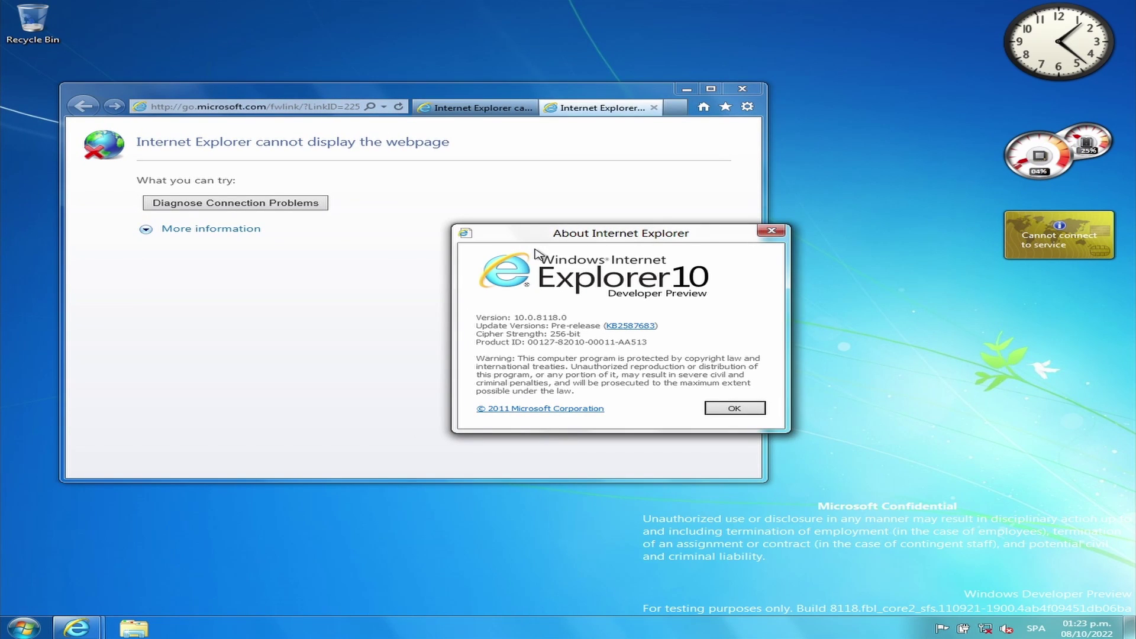
pyautogui.click(716, 405)
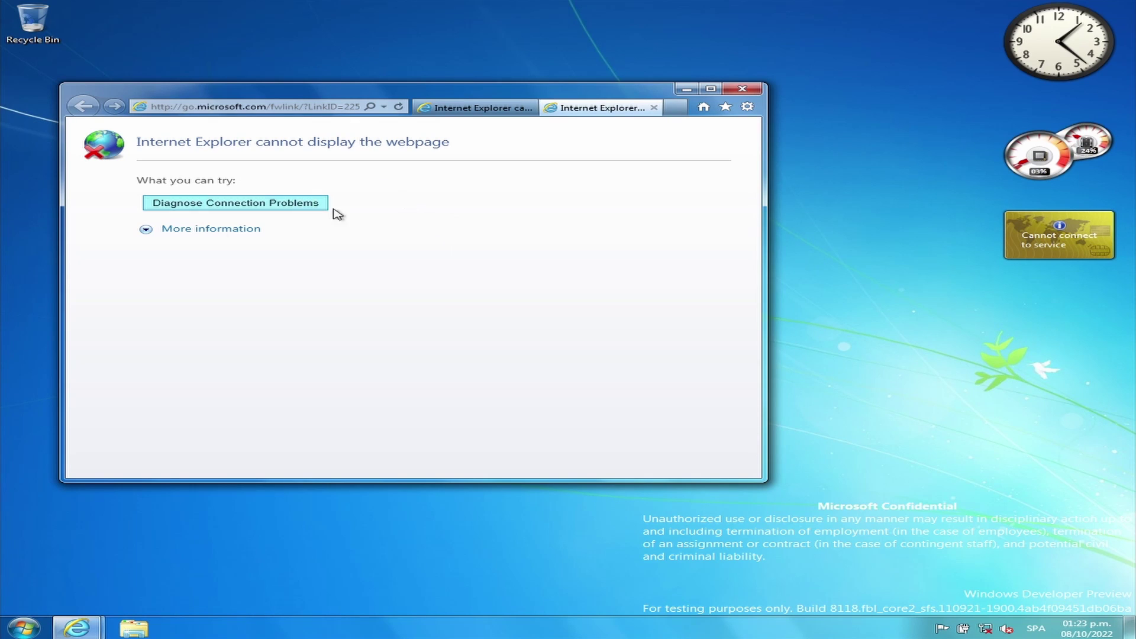
# Step: Open a new tab in Internet Explorer, and close the browser with all its tabs
pyautogui.click(677, 107)
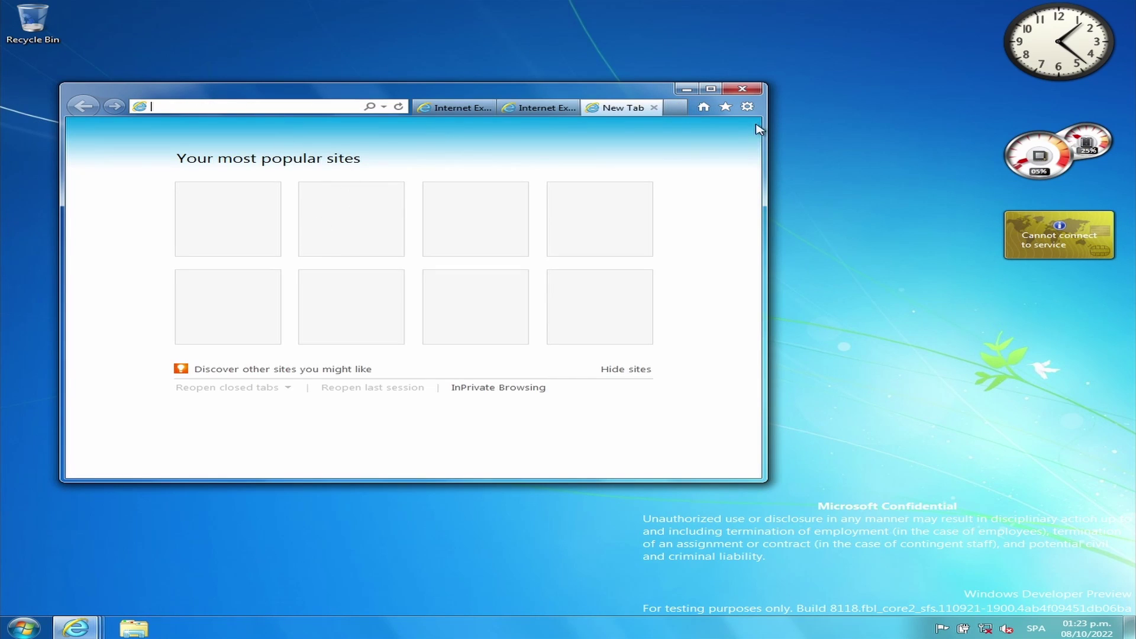
pyautogui.click(742, 89)
pyautogui.click(355, 293)
# Step: Launch Windows Media Player, complete its first-run setup with the recommended settings and close the player
pyautogui.click(23, 627)
pyautogui.click(77, 574)
pyautogui.click(84, 414)
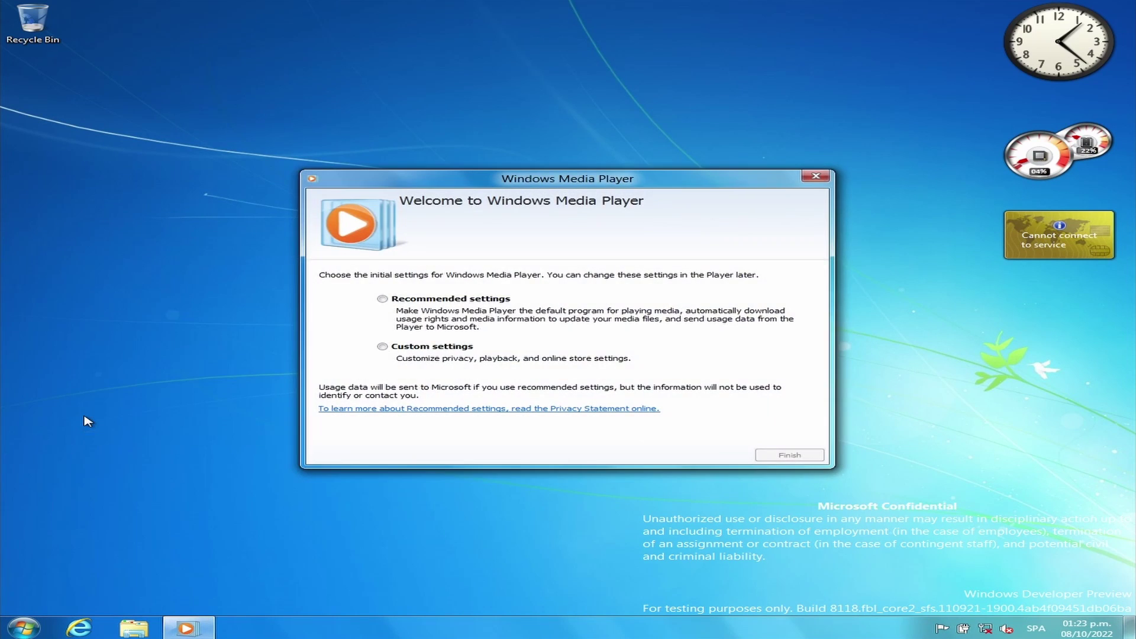
pyautogui.click(446, 308)
pyautogui.click(793, 454)
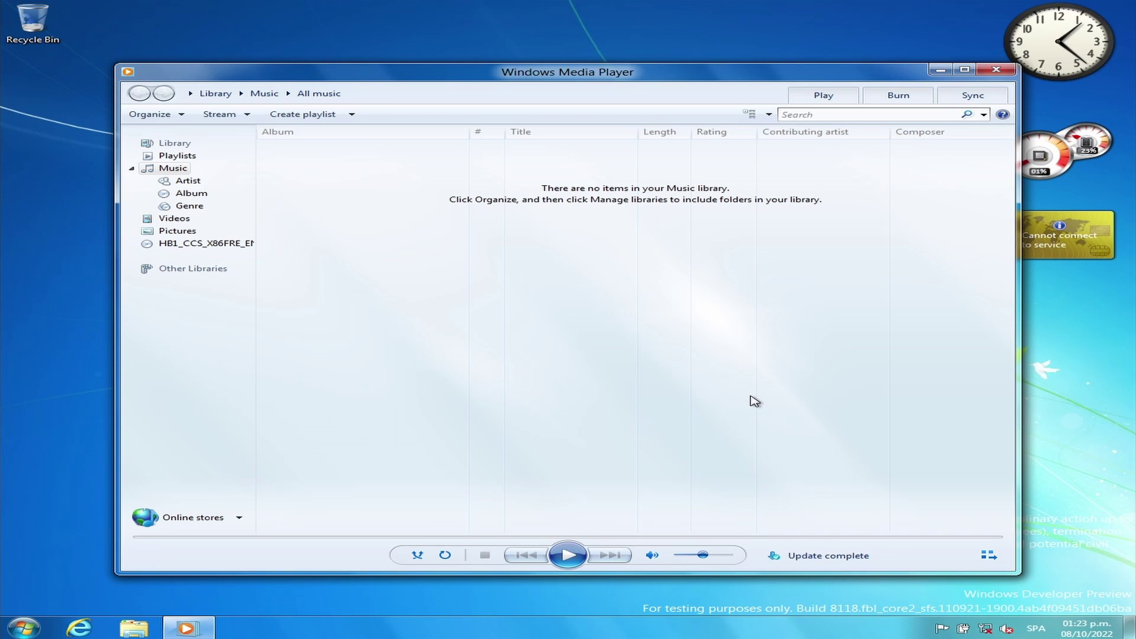
pyautogui.click(998, 69)
# Step: Open Paint from the Accessories and draw a freehand black figure-eight curve on the canvas
pyautogui.click(24, 627)
pyautogui.click(44, 570)
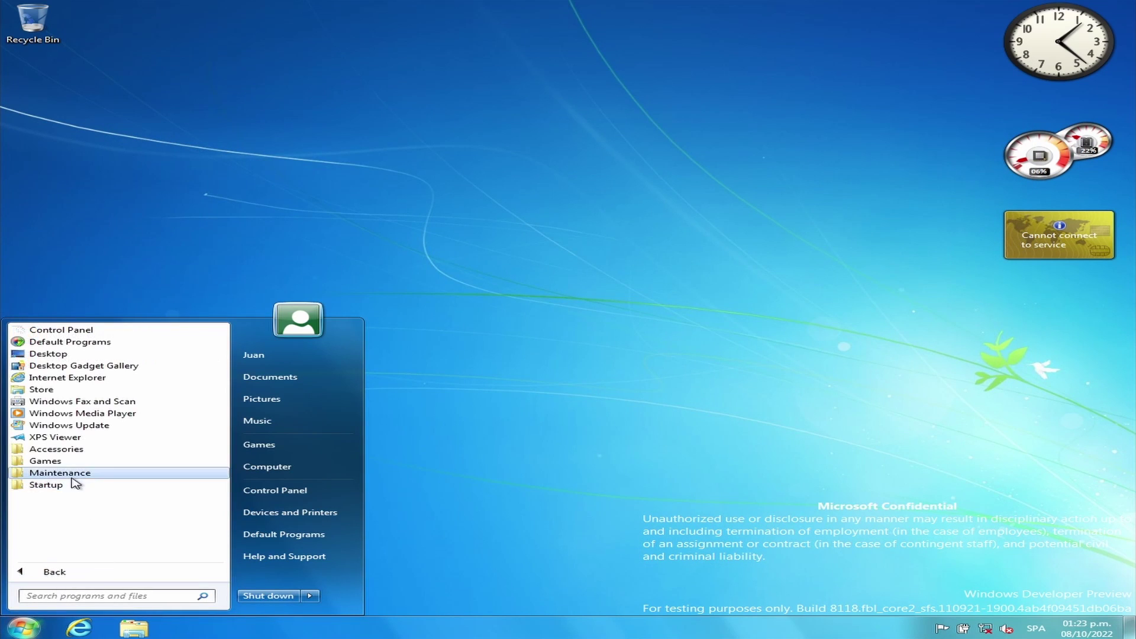
pyautogui.click(65, 473)
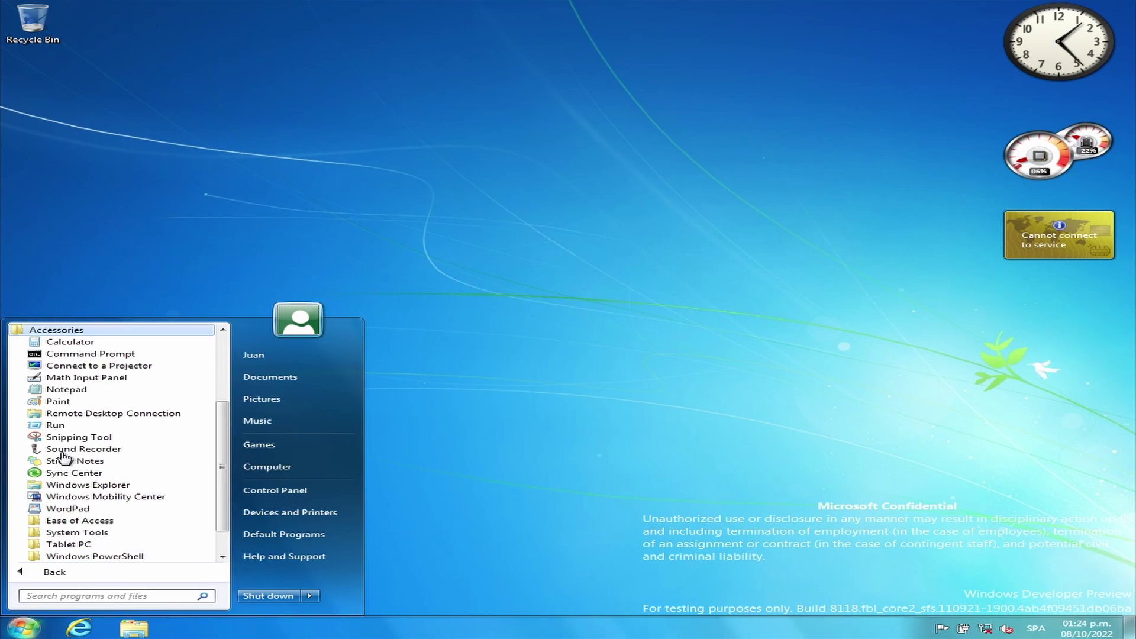
pyautogui.click(66, 407)
pyautogui.moveTo(435, 229); pyautogui.dragTo(425, 260)
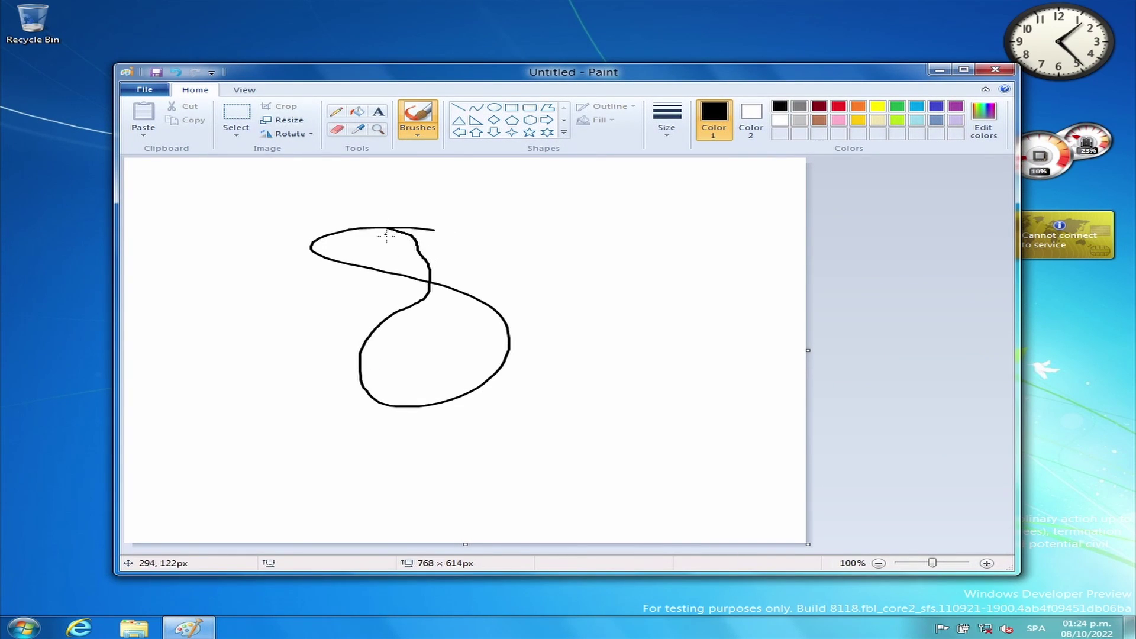
# Step: Undo the black curve and paint a freehand green figure eight on the canvas with a different, wider brush
pyautogui.click(175, 72)
pyautogui.click(897, 107)
pyautogui.click(417, 130)
pyautogui.click(417, 203)
pyautogui.moveTo(453, 196)
pyautogui.mouseDown()
pyautogui.moveTo(414, 378)
pyautogui.moveTo(431, 197)
pyautogui.mouseUp()
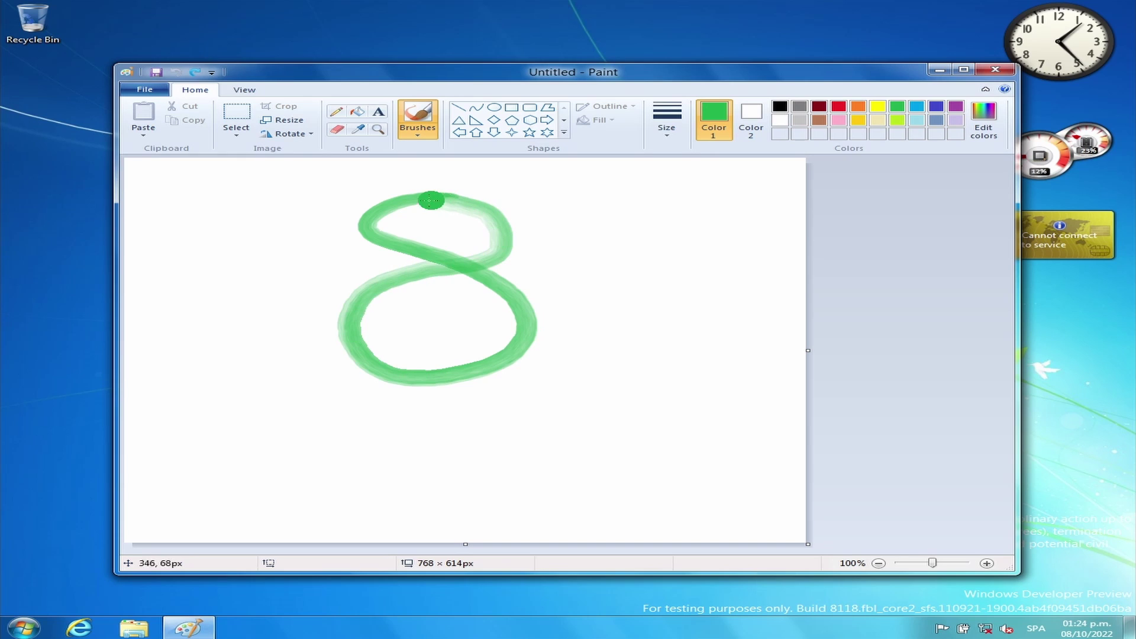
# Step: Close Paint without saving the drawing
pyautogui.hotkey('alt', 'F4')
pyautogui.moveTo(554, 263); pyautogui.dragTo(1002, 273)
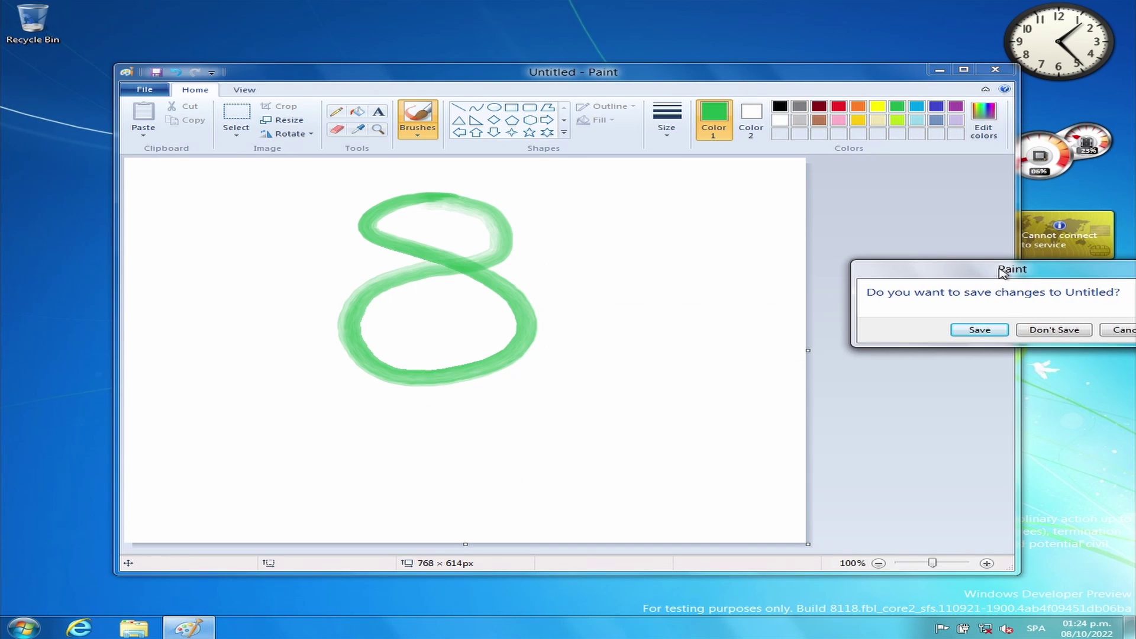
pyautogui.click(1053, 329)
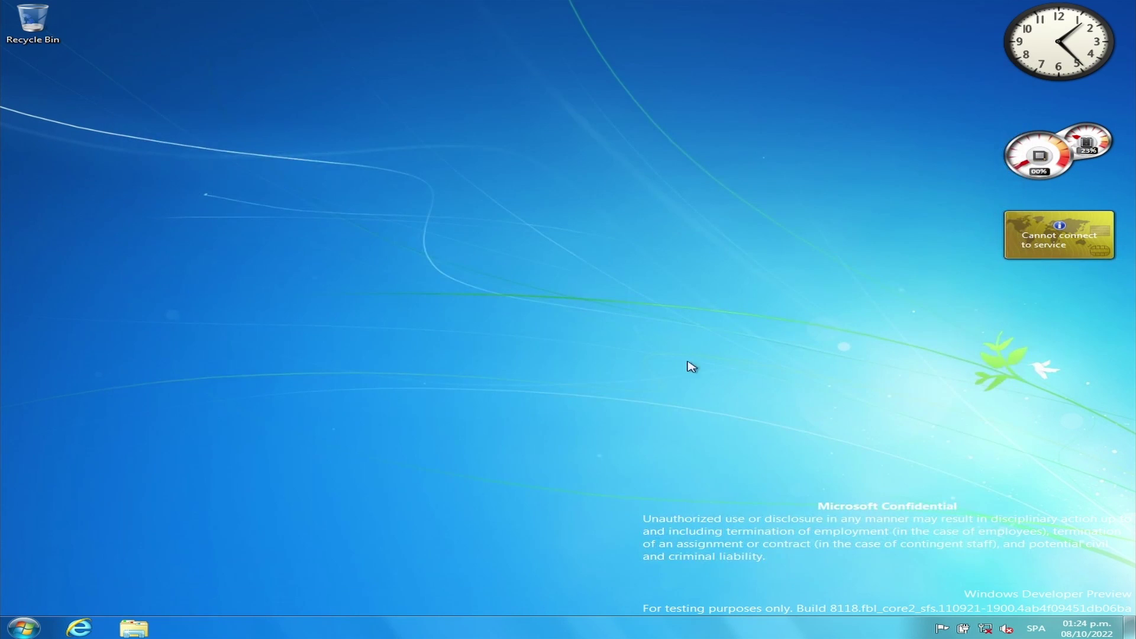
# Step: Open the Run dialog from the Accessories and close it without running anything
pyautogui.click(30, 628)
pyautogui.click(77, 502)
pyautogui.click(57, 457)
pyautogui.click(55, 425)
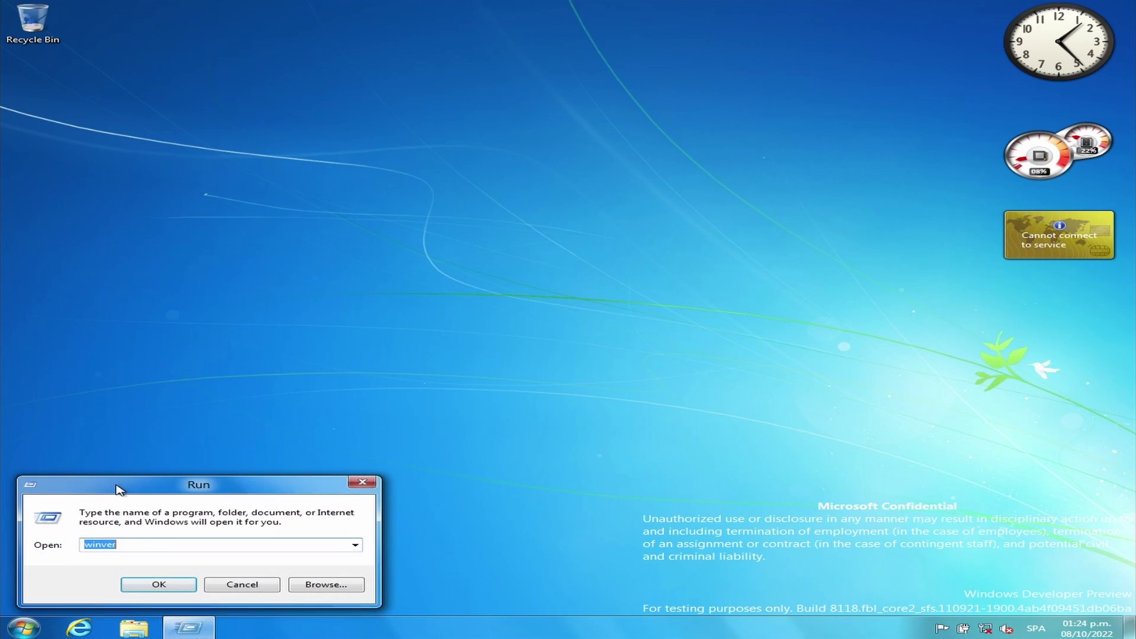
pyautogui.click(371, 473)
# Step: Open the desktop personalization settings, try the available themes and apply the Windows Aero theme
pyautogui.rightClick(216, 384)
pyautogui.click(266, 517)
pyautogui.moveTo(308, 9); pyautogui.dragTo(326, 97)
pyautogui.click(432, 289)
pyautogui.click(347, 332)
pyautogui.click(533, 345)
pyautogui.click(295, 349)
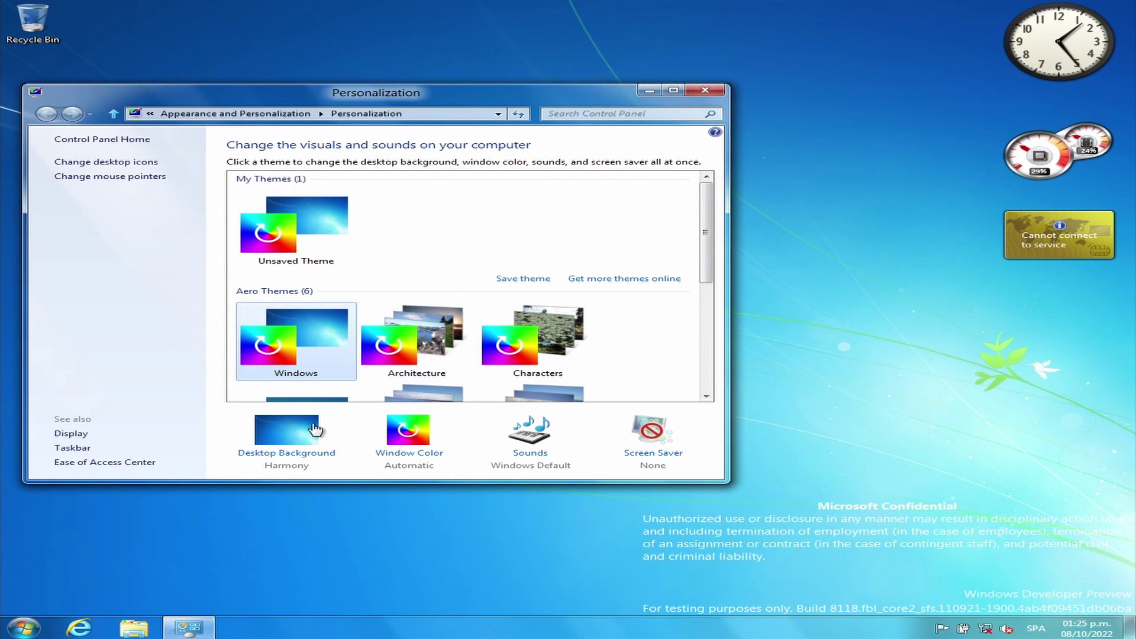
# Step: Browse the desktop background pictures, save the background settings and close the Personalization window
pyautogui.click(286, 441)
pyautogui.click(195, 272)
pyautogui.scroll(1, 237, 304)
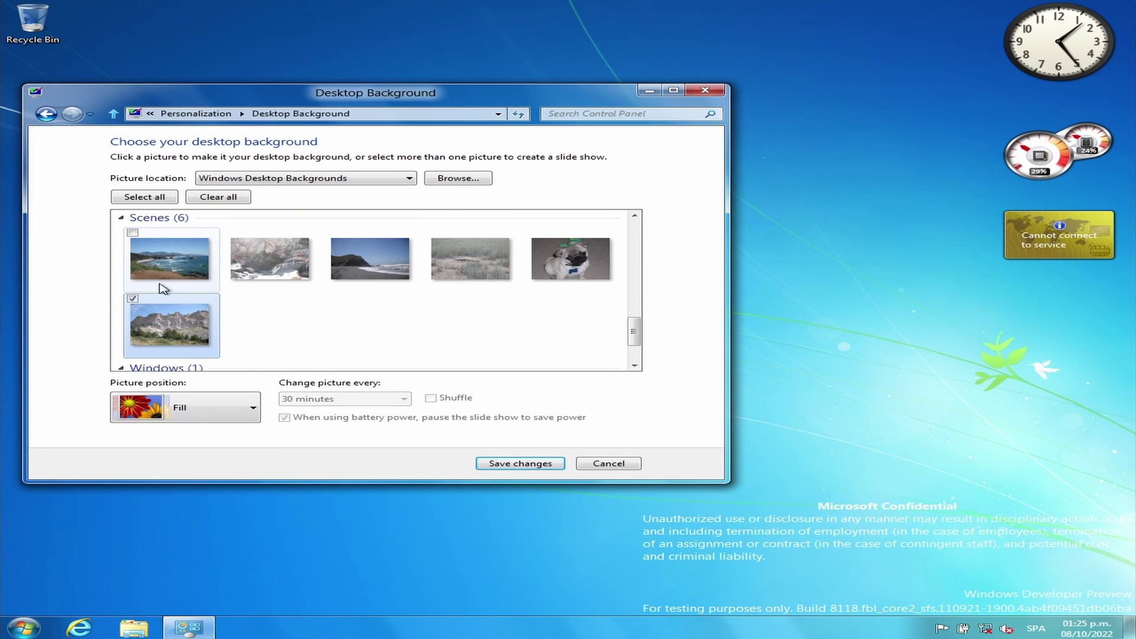
pyautogui.click(536, 465)
pyautogui.click(704, 91)
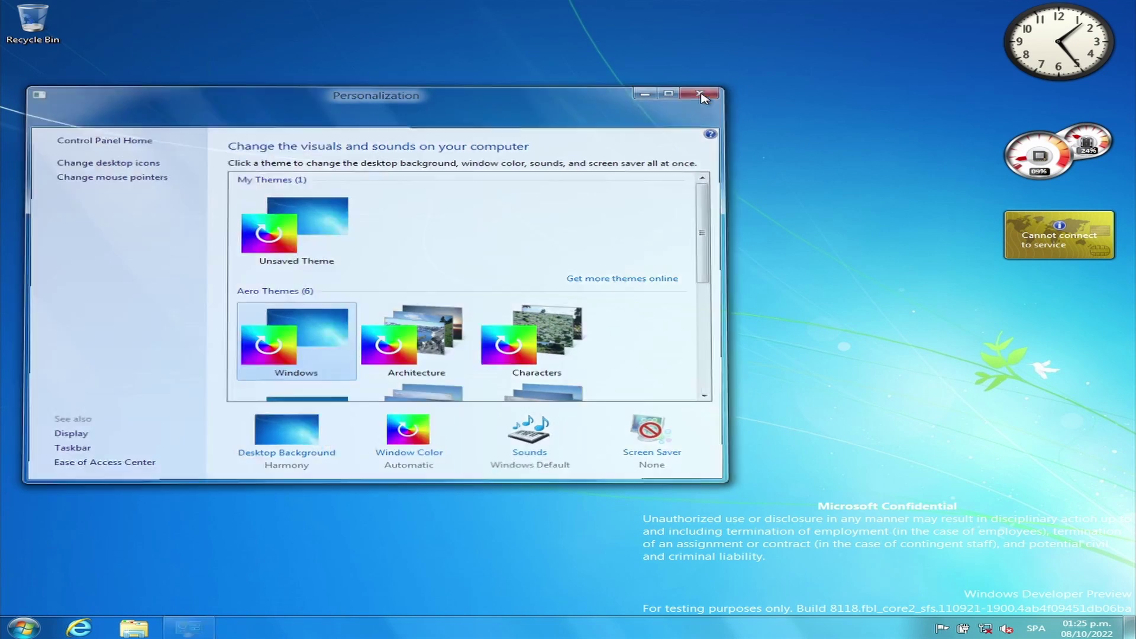
# Step: Look through the Games and Maintenance program groups, open a Maintenance tool and close its window
pyautogui.click(24, 627)
pyautogui.click(71, 571)
pyautogui.click(59, 462)
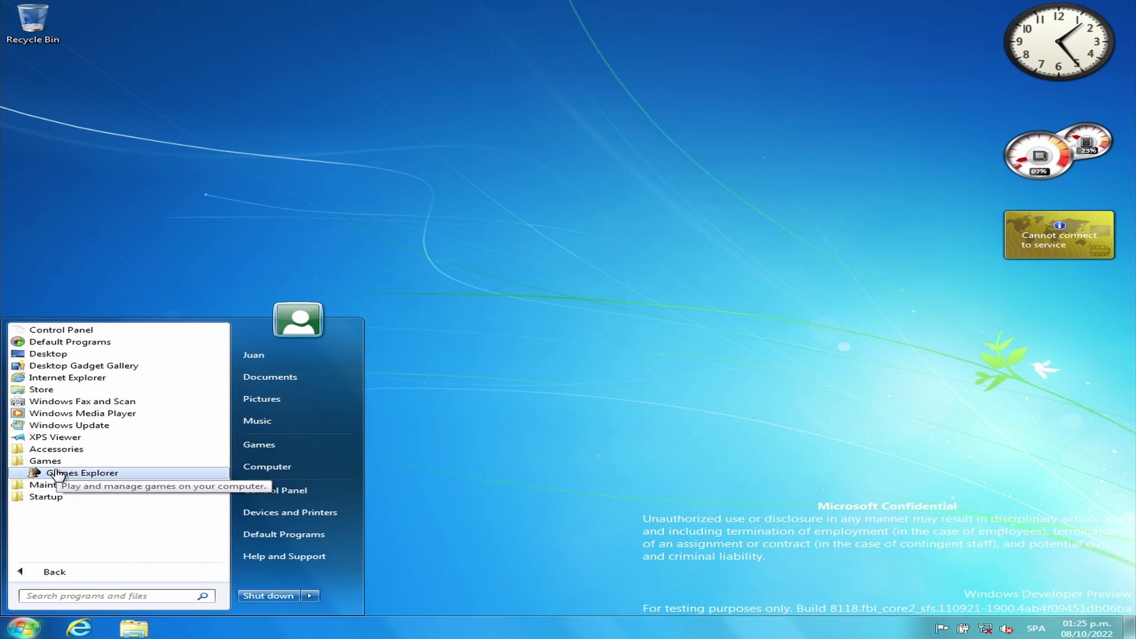
pyautogui.click(60, 485)
pyautogui.click(65, 500)
pyautogui.moveTo(869, 17); pyautogui.dragTo(586, 72)
pyautogui.click(825, 61)
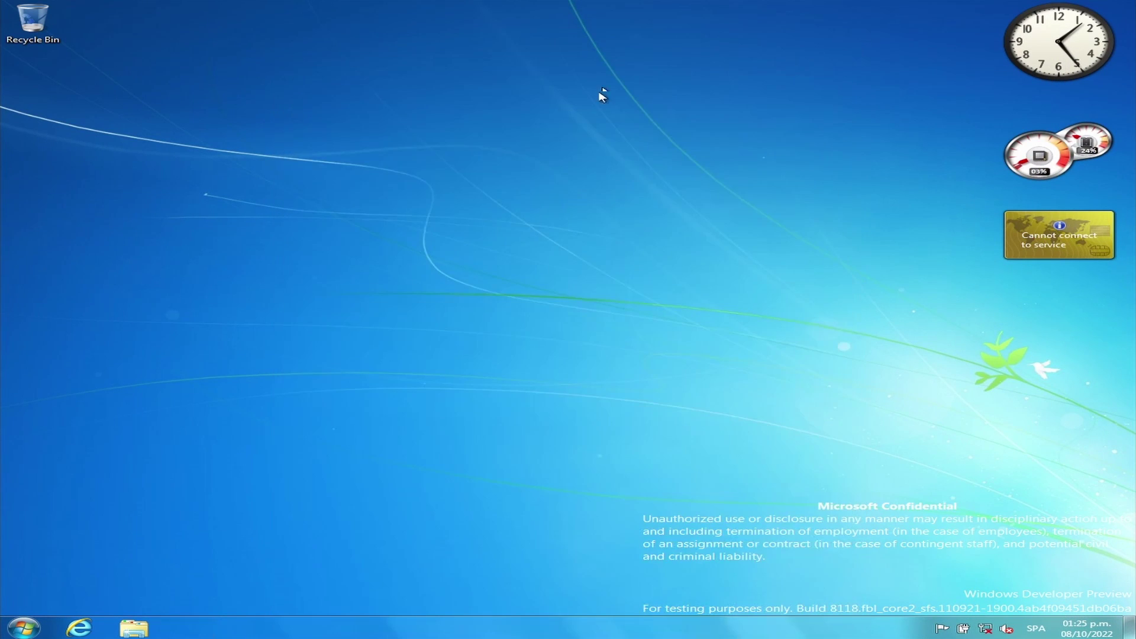
# Step: Look into the program groups and open Notepad from the Accessories
pyautogui.click(36, 624)
pyautogui.click(59, 571)
pyautogui.click(59, 473)
pyautogui.click(45, 461)
pyautogui.click(57, 450)
pyautogui.click(65, 389)
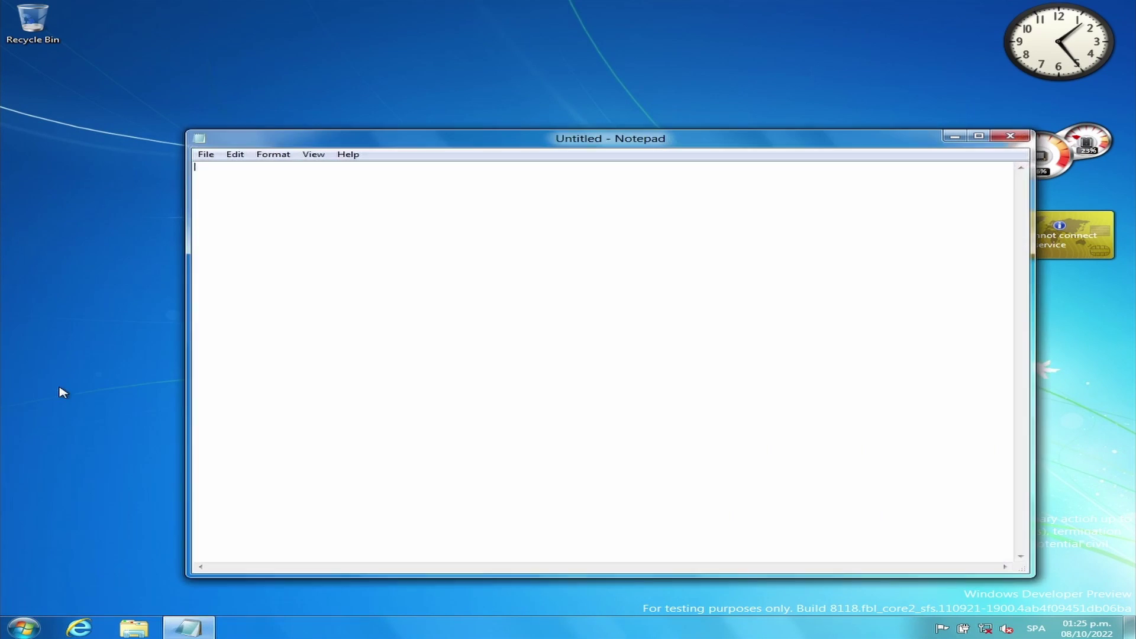
# Step: Enter Hello in Notepad and change the text to a different, much larger font
pyautogui.moveTo(364, 145); pyautogui.dragTo(161, 168)
pyautogui.click(178, 155)
pyautogui.moveTo(237, 154)
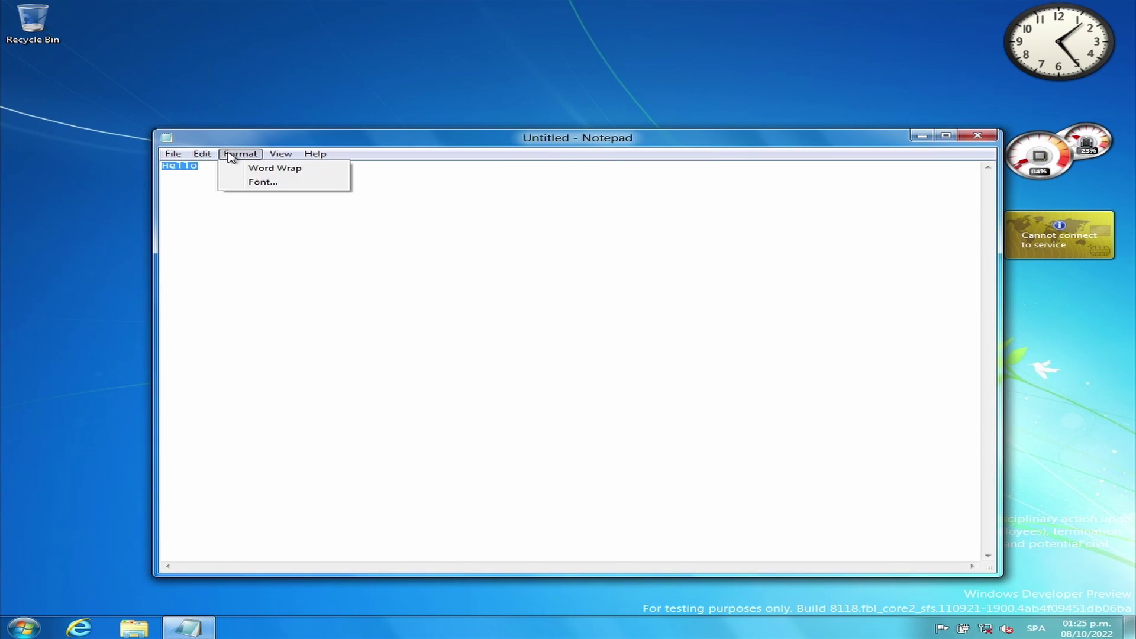
pyautogui.click(245, 182)
pyautogui.scroll(-3, 513, 337)
pyautogui.click(505, 338)
pyautogui.moveTo(340, 326); pyautogui.dragTo(344, 296)
pyautogui.click(261, 283)
pyautogui.click(435, 501)
pyautogui.click(435, 303)
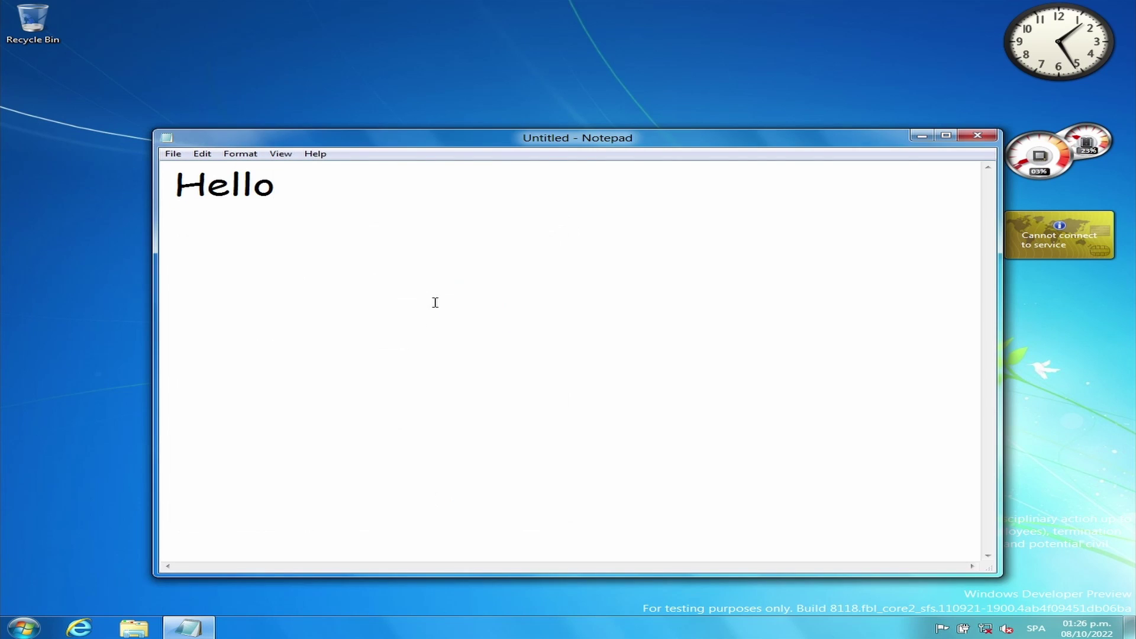
# Step: Close Notepad without saving the text, and briefly open and dismiss the Start menu
pyautogui.click(963, 137)
pyautogui.click(597, 314)
pyautogui.click(31, 622)
pyautogui.click(394, 564)
# Step: Change the taskbar's lock setting and try moving it to another edge of the desktop
pyautogui.rightClick(402, 622)
pyautogui.click(434, 597)
pyautogui.moveTo(342, 623); pyautogui.dragTo(396, 626)
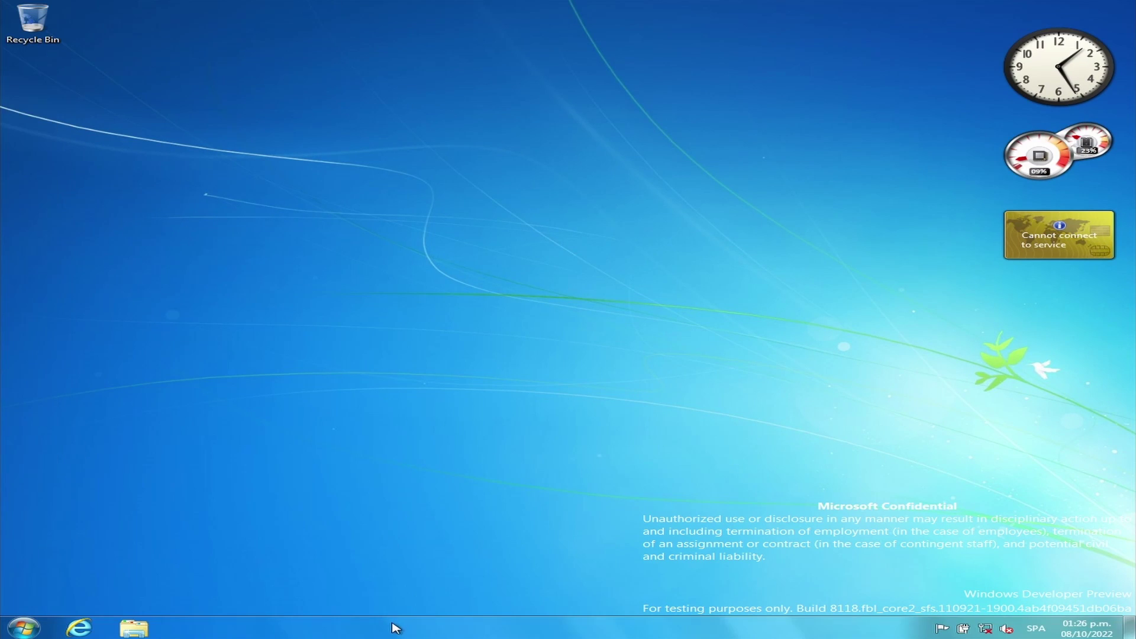
# Step: Add the touch keyboard toolbar to the taskbar, bring up the touch keyboard and close it
pyautogui.rightClick(396, 626)
pyautogui.rightClick(279, 623)
pyautogui.moveTo(417, 503)
pyautogui.click(521, 526)
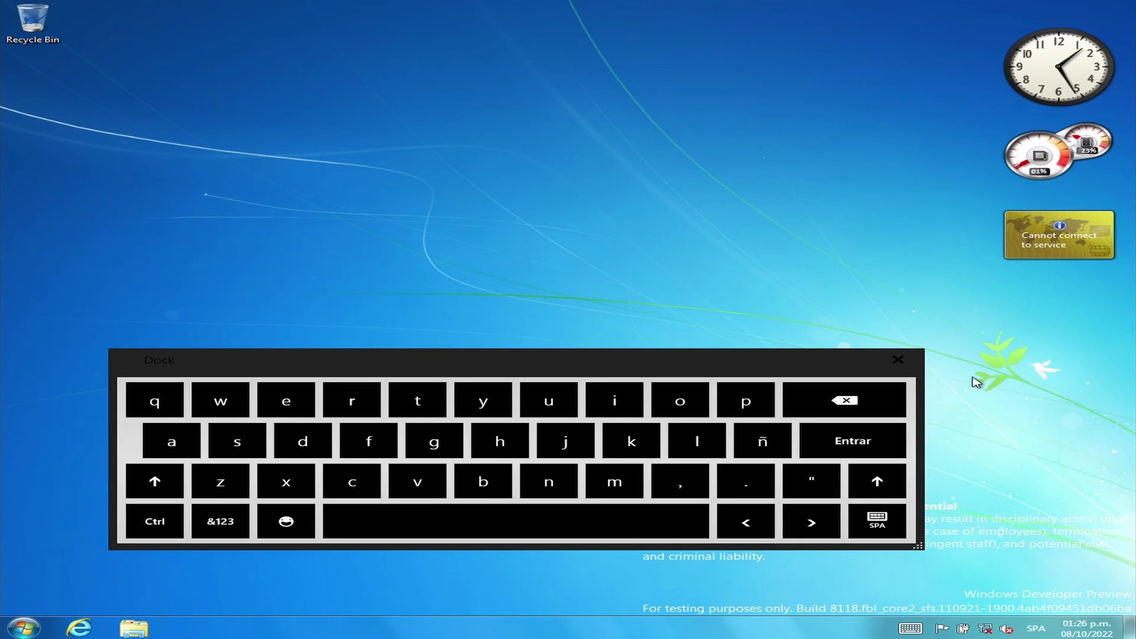
pyautogui.click(907, 363)
# Step: Open the power options from the battery status, view them and close their window
pyautogui.click(963, 629)
pyautogui.click(940, 589)
pyautogui.click(706, 282)
pyautogui.click(704, 90)
# Step: Open Calculator and Command Prompt from the Accessories
pyautogui.click(24, 629)
pyautogui.click(59, 571)
pyautogui.click(57, 472)
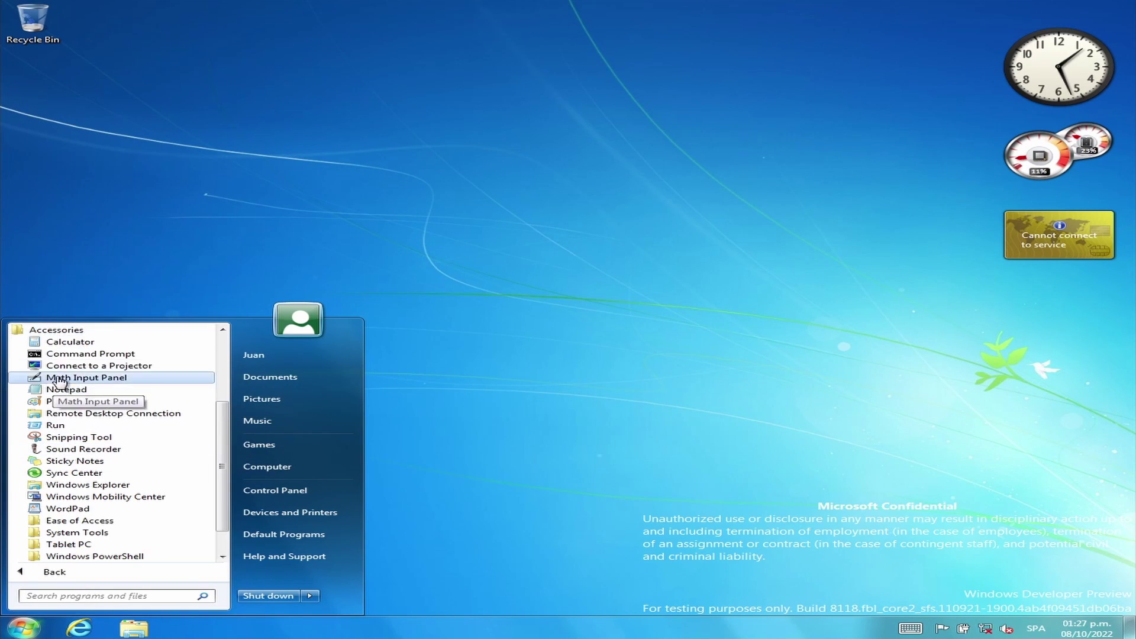
pyautogui.click(66, 343)
pyautogui.click(24, 629)
pyautogui.click(59, 572)
pyautogui.click(56, 449)
pyautogui.click(77, 354)
# Step: Open the Math Input Panel from the Accessories
pyautogui.click(23, 628)
pyautogui.click(51, 574)
pyautogui.click(69, 449)
pyautogui.click(87, 376)
pyautogui.click(24, 629)
pyautogui.click(59, 572)
pyautogui.click(56, 449)
pyautogui.click(89, 380)
# Step: Open Notepad and Paint from the Accessories, leaving the other programs running
pyautogui.click(24, 629)
pyautogui.click(59, 572)
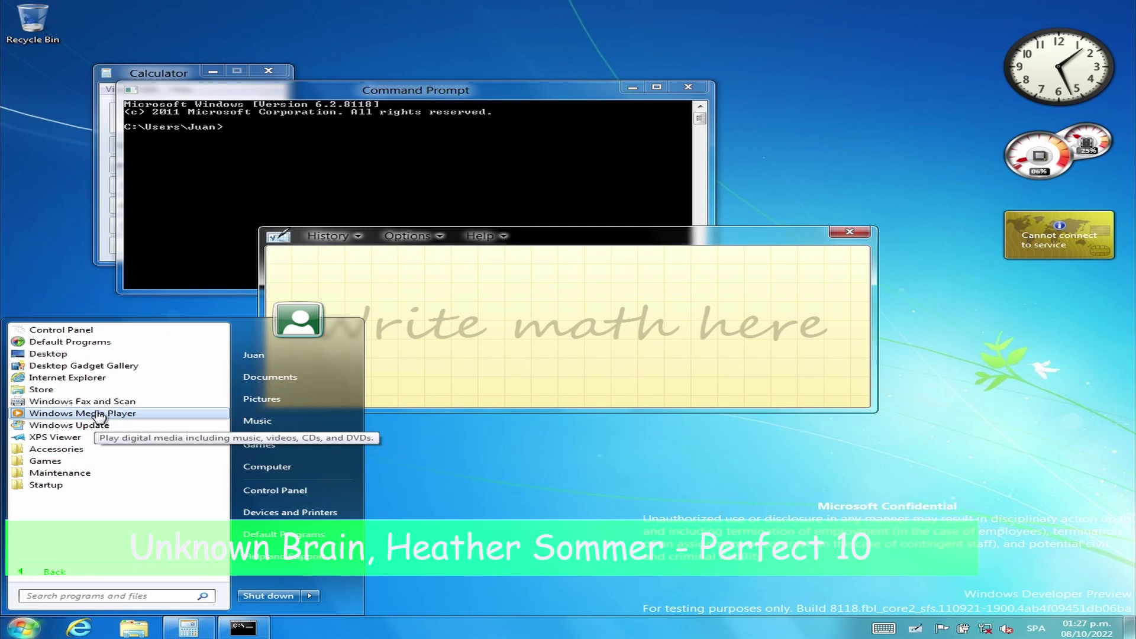
pyautogui.click(57, 449)
pyautogui.click(67, 389)
pyautogui.click(24, 628)
pyautogui.click(59, 572)
pyautogui.click(56, 450)
pyautogui.click(58, 401)
# Step: Open the Snipping Tool from the Accessories and capture the whole screen
pyautogui.click(23, 628)
pyautogui.click(59, 572)
pyautogui.click(56, 449)
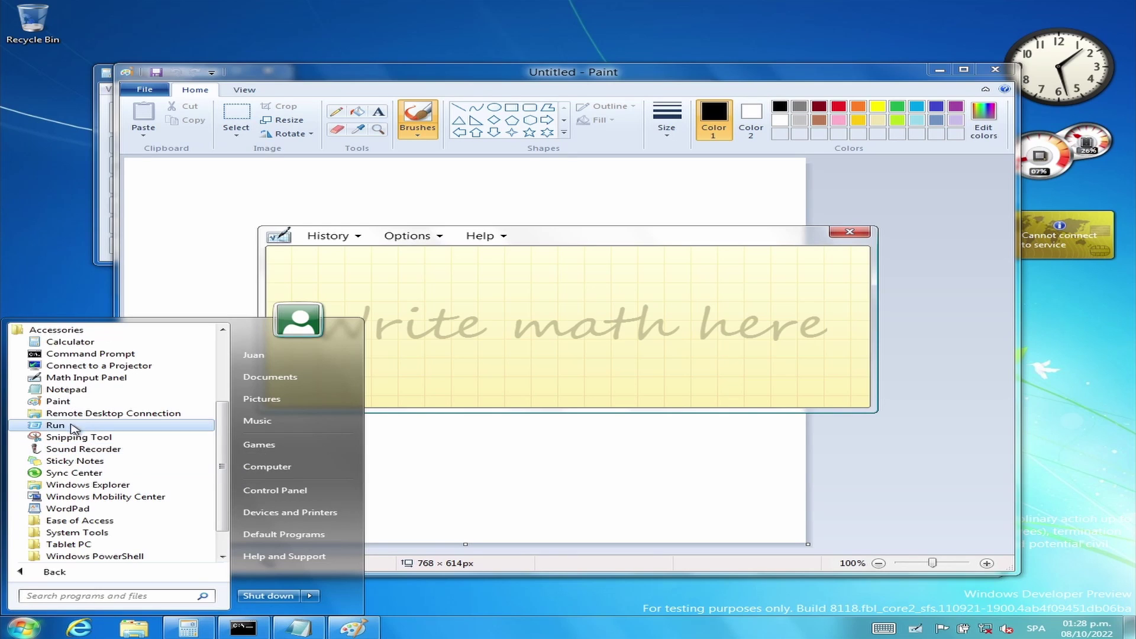
pyautogui.click(75, 415)
pyautogui.click(24, 628)
pyautogui.click(59, 572)
pyautogui.click(65, 449)
pyautogui.click(77, 437)
pyautogui.moveTo(2, 2); pyautogui.dragTo(1135, 638)
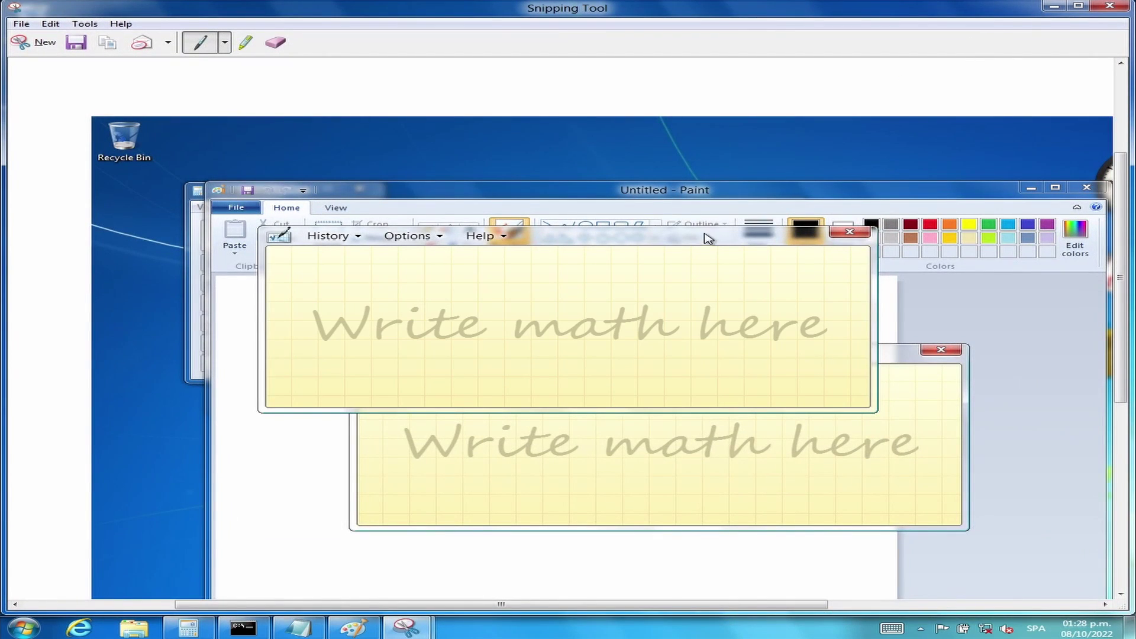
# Step: Move the Math Input Panel aside, handwrite Hi on the captured snip and close the Snipping Tool
pyautogui.moveTo(708, 238); pyautogui.dragTo(771, 434)
pyautogui.moveTo(844, 434); pyautogui.dragTo(796, 565)
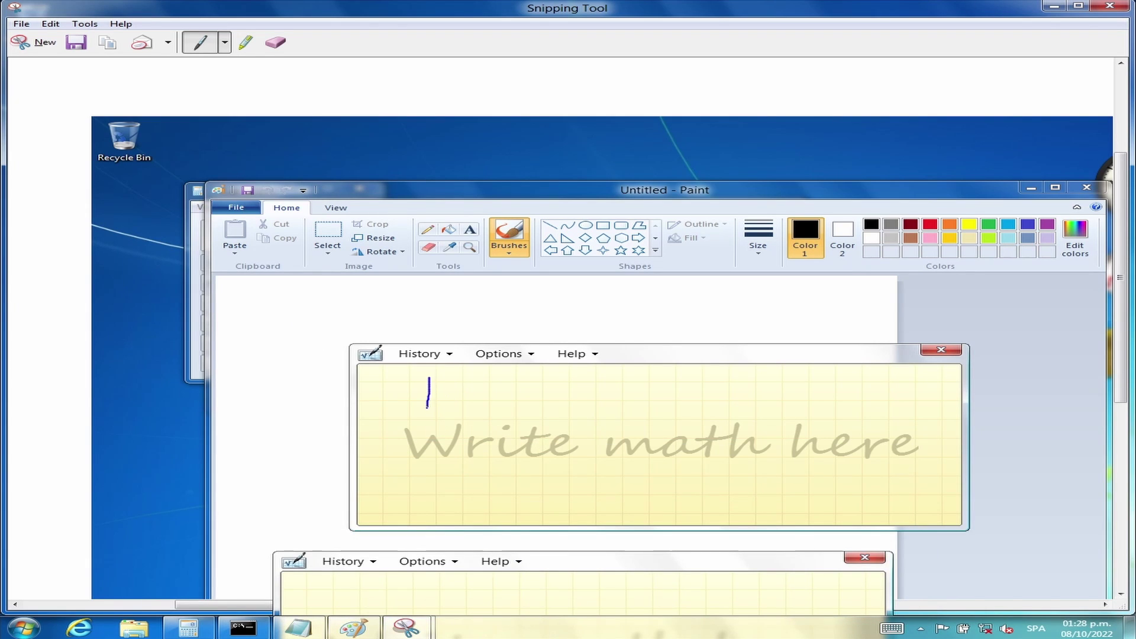
pyautogui.click(1107, 6)
pyautogui.click(628, 325)
# Step: Open Sound Recorder from the Accessories and close it
pyautogui.click(24, 628)
pyautogui.click(54, 570)
pyautogui.click(101, 451)
pyautogui.click(101, 450)
pyautogui.click(654, 350)
pyautogui.click(513, 121)
# Step: Open WordPad from the Accessories and paste the annotated screen snip into the blank document
pyautogui.click(23, 628)
pyautogui.click(57, 574)
pyautogui.click(59, 473)
pyautogui.click(56, 448)
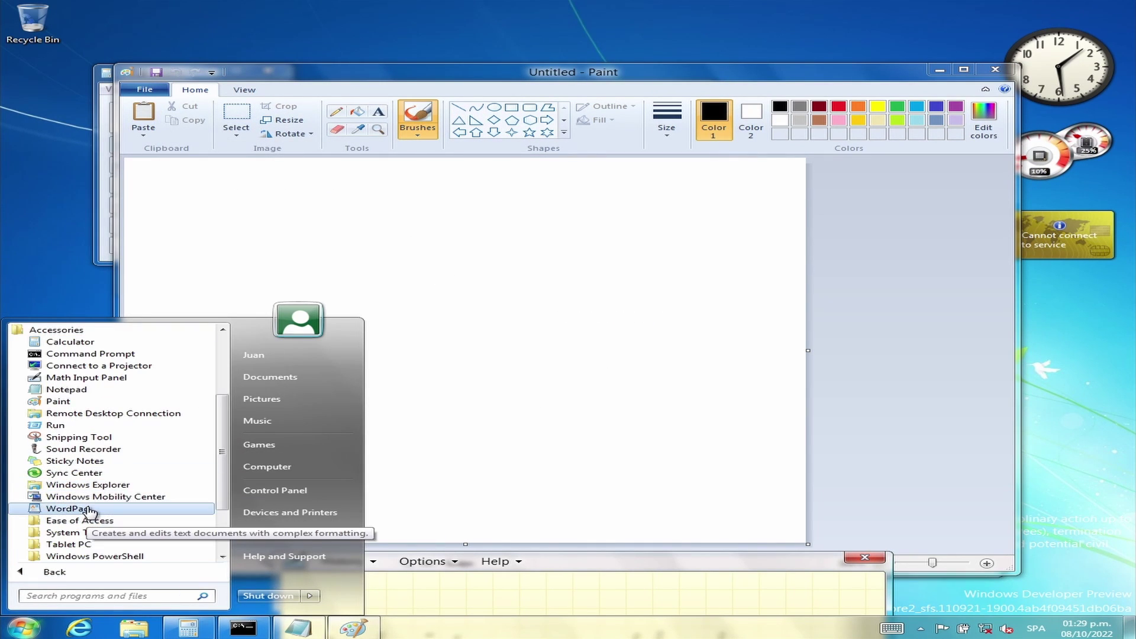
pyautogui.click(68, 508)
pyautogui.click(218, 181)
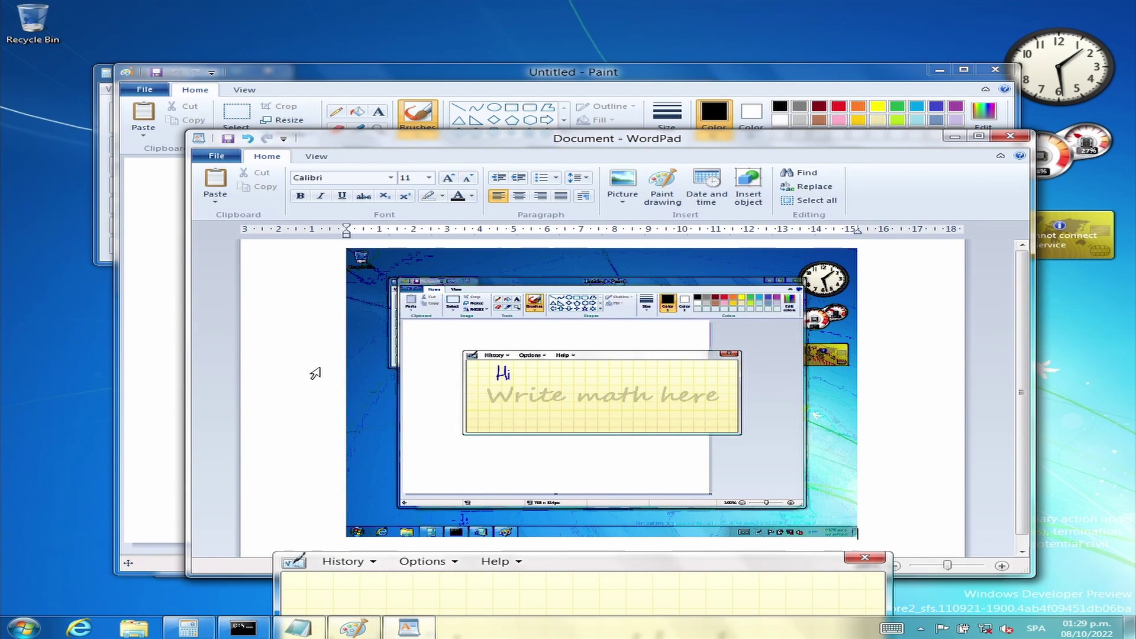
# Step: Open the Windows Mobility Center from the Accessories, view it and close it
pyautogui.click(29, 625)
pyautogui.click(58, 574)
pyautogui.click(62, 449)
pyautogui.click(71, 497)
pyautogui.click(763, 278)
# Step: Open the On-Screen Keyboard from the Ease of Access programs and close it
pyautogui.click(24, 627)
pyautogui.click(57, 574)
pyautogui.click(63, 448)
pyautogui.click(71, 520)
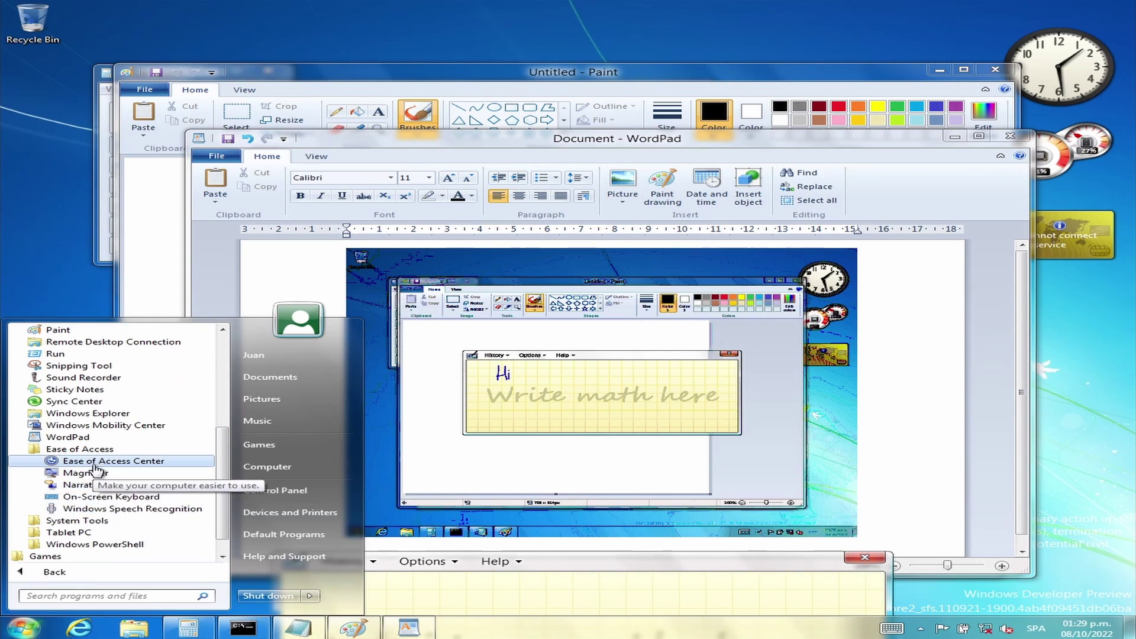
pyautogui.click(83, 496)
pyautogui.click(670, 322)
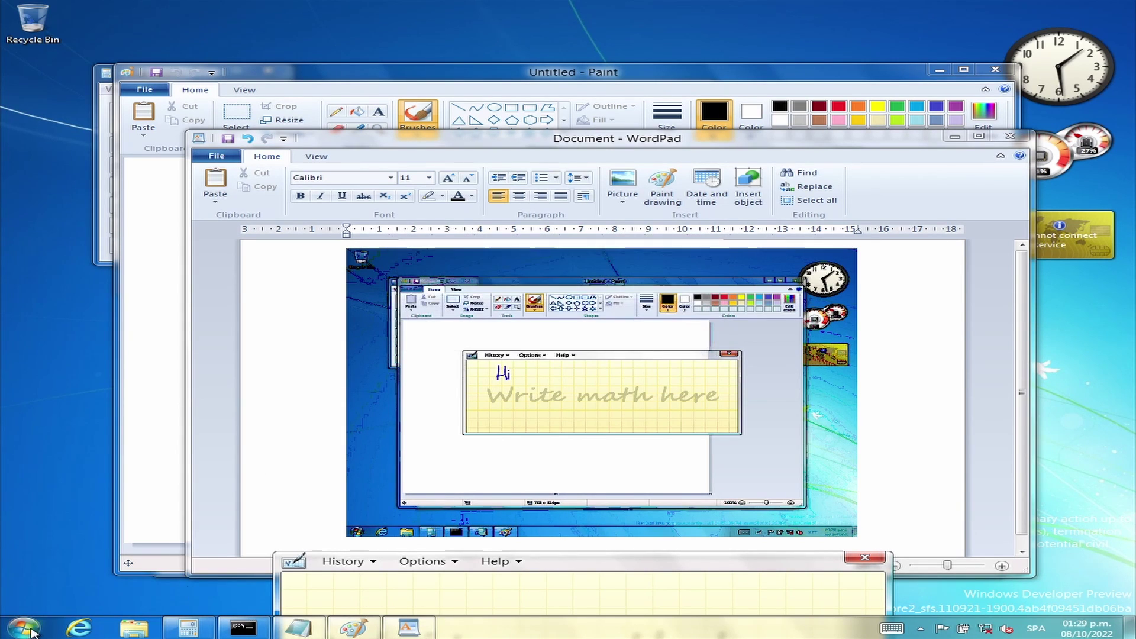
# Step: Open System Information from the System Tools, review the system summary and close the window
pyautogui.click(24, 627)
pyautogui.click(58, 571)
pyautogui.click(62, 448)
pyautogui.click(71, 520)
pyautogui.click(82, 520)
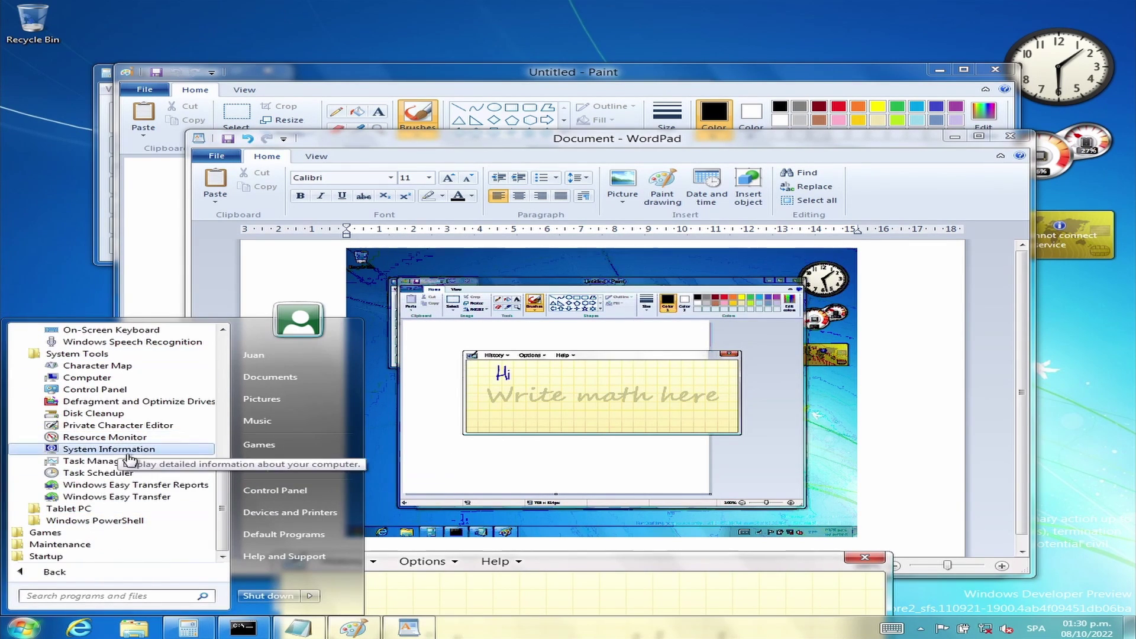
pyautogui.click(100, 448)
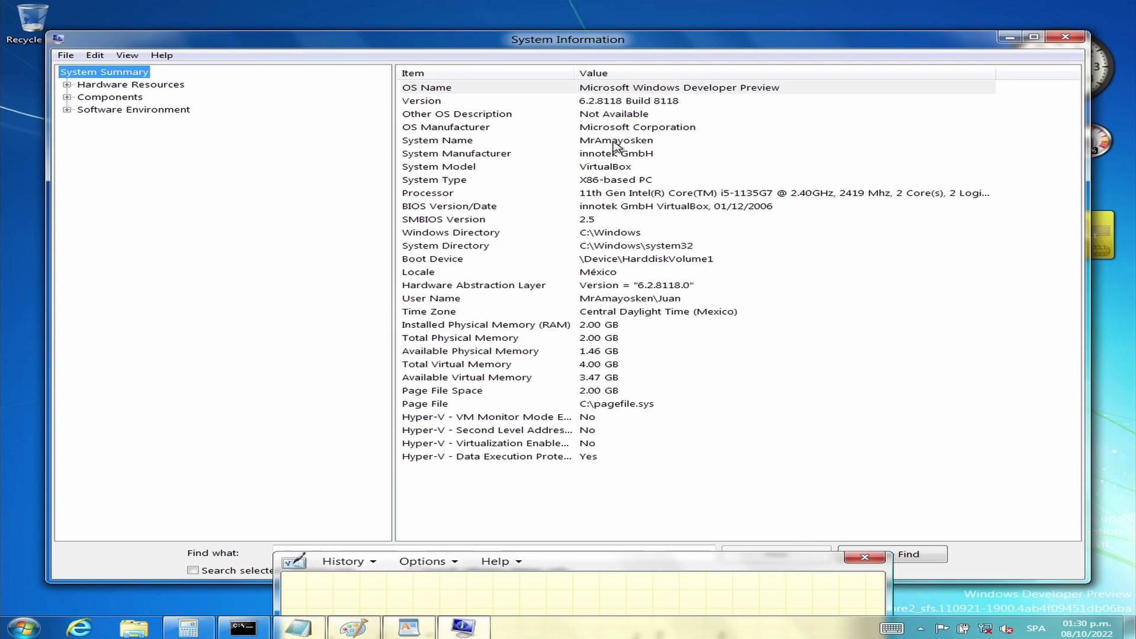
pyautogui.click(1065, 37)
# Step: Lock the session, check the input language choice on the lock screen and return to the desktop
pyautogui.click(24, 627)
pyautogui.click(55, 572)
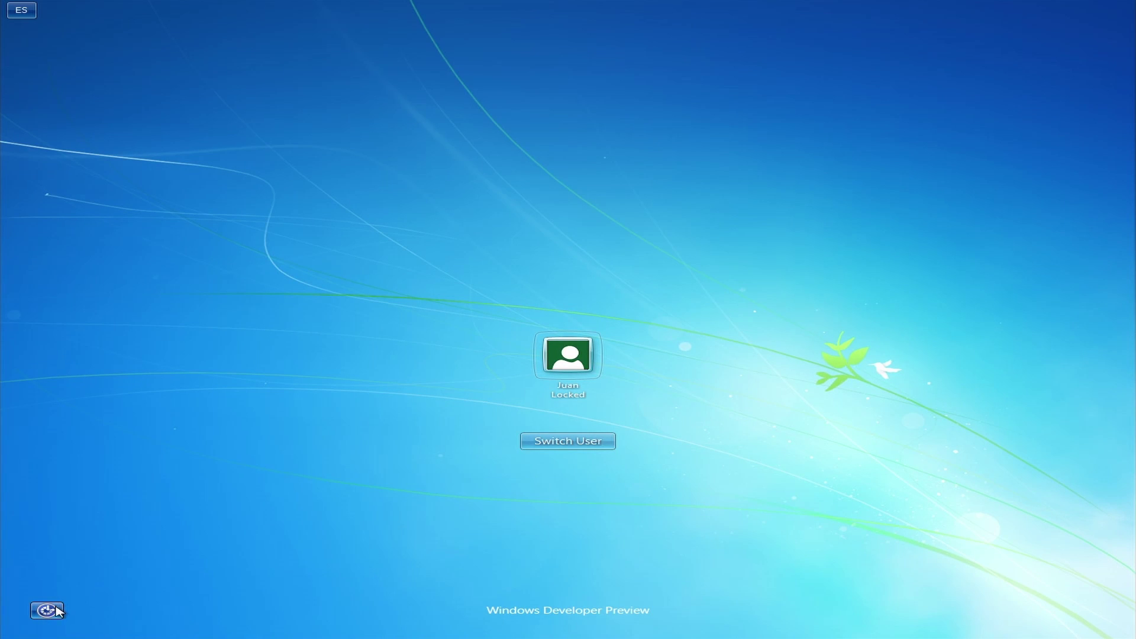
pyautogui.click(22, 10)
pyautogui.click(213, 159)
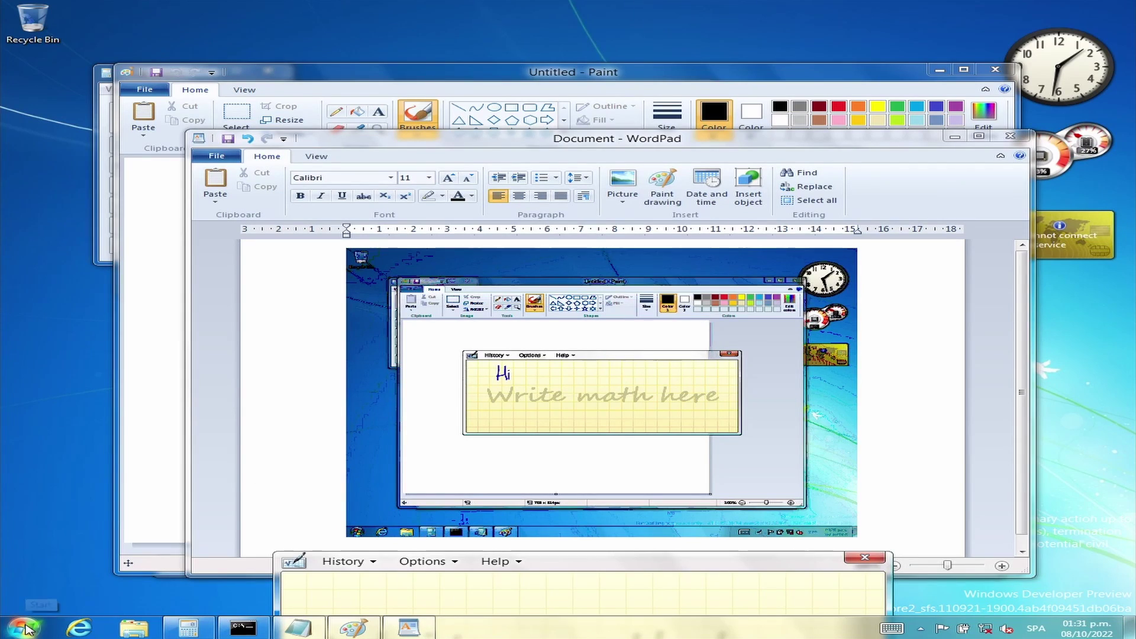
# Step: Open Devices and Printers, view it and close its window
pyautogui.click(25, 629)
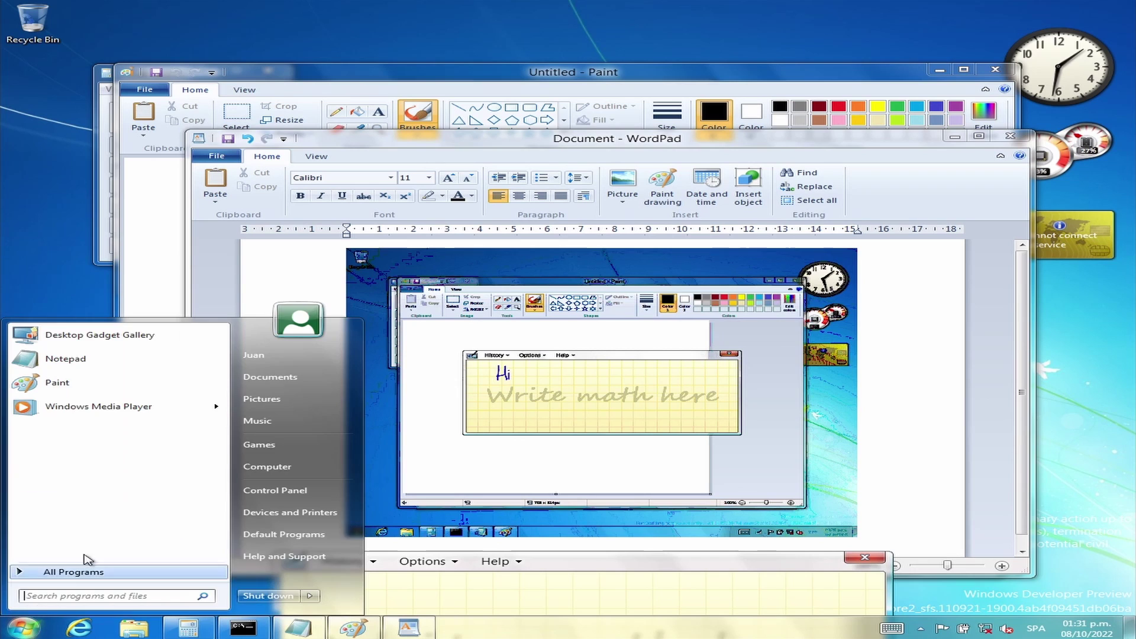
pyautogui.click(278, 506)
pyautogui.click(704, 90)
# Step: Open the Control Panel and switch its view to large icons
pyautogui.click(25, 628)
pyautogui.click(278, 484)
pyautogui.click(774, 190)
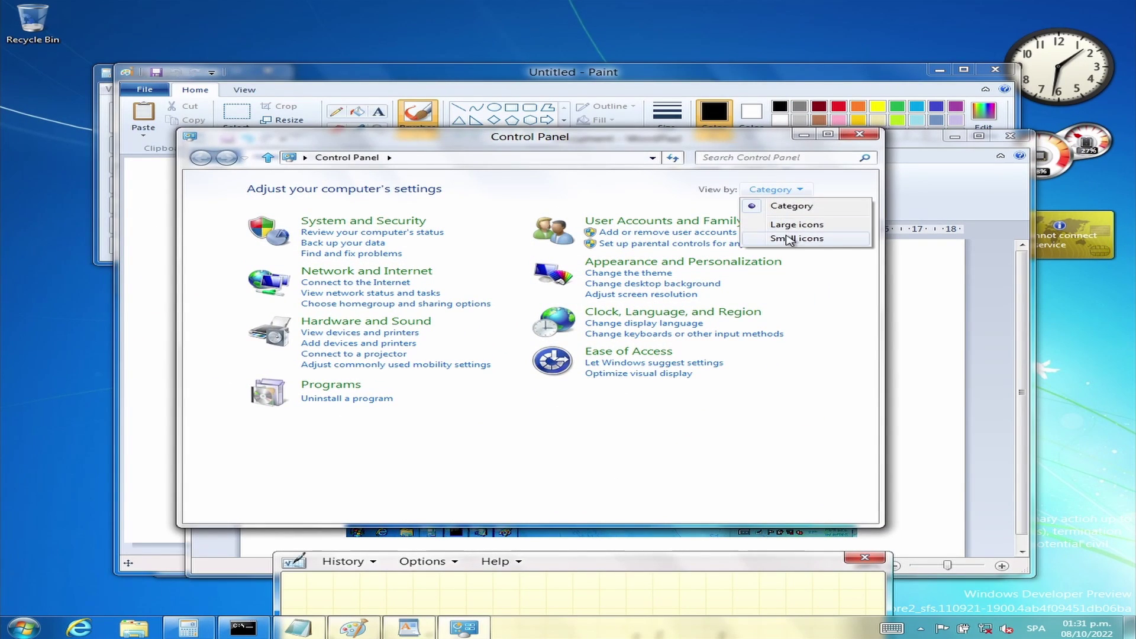
pyautogui.click(773, 226)
# Step: Open the mouse settings and apply the Magnified pointer scheme
pyautogui.scroll(-2, 452, 332)
pyautogui.click(703, 384)
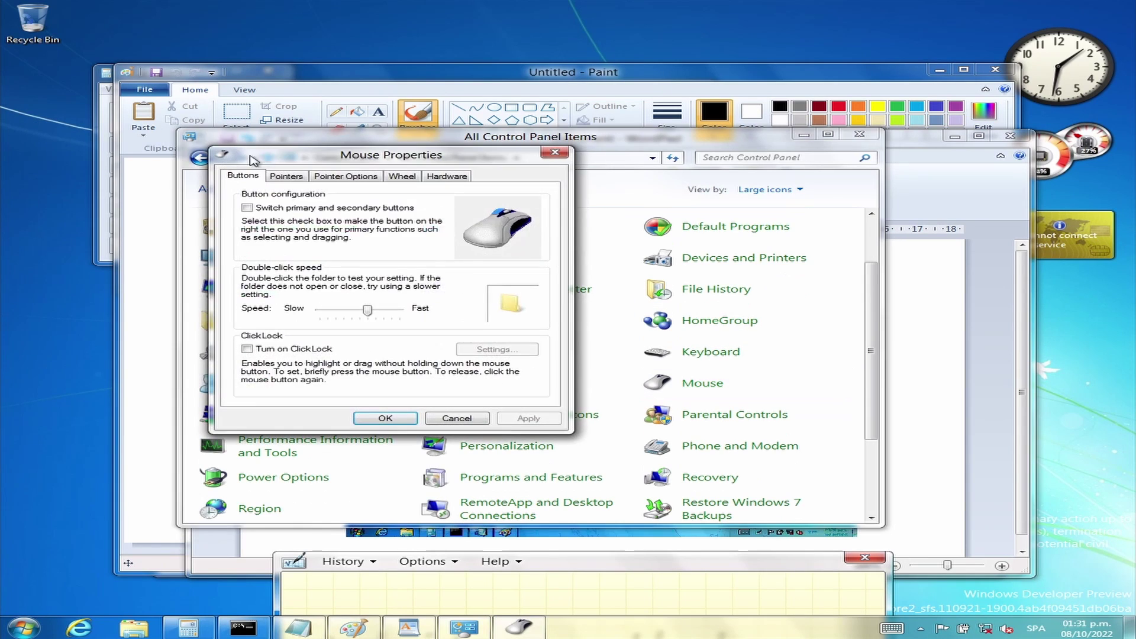
pyautogui.click(286, 175)
pyautogui.click(454, 211)
pyautogui.click(313, 279)
pyautogui.click(529, 418)
# Step: Switch the pointer scheme to Windows Inverted (system scheme), turn off the pointer shadow and accept the mouse settings
pyautogui.click(454, 211)
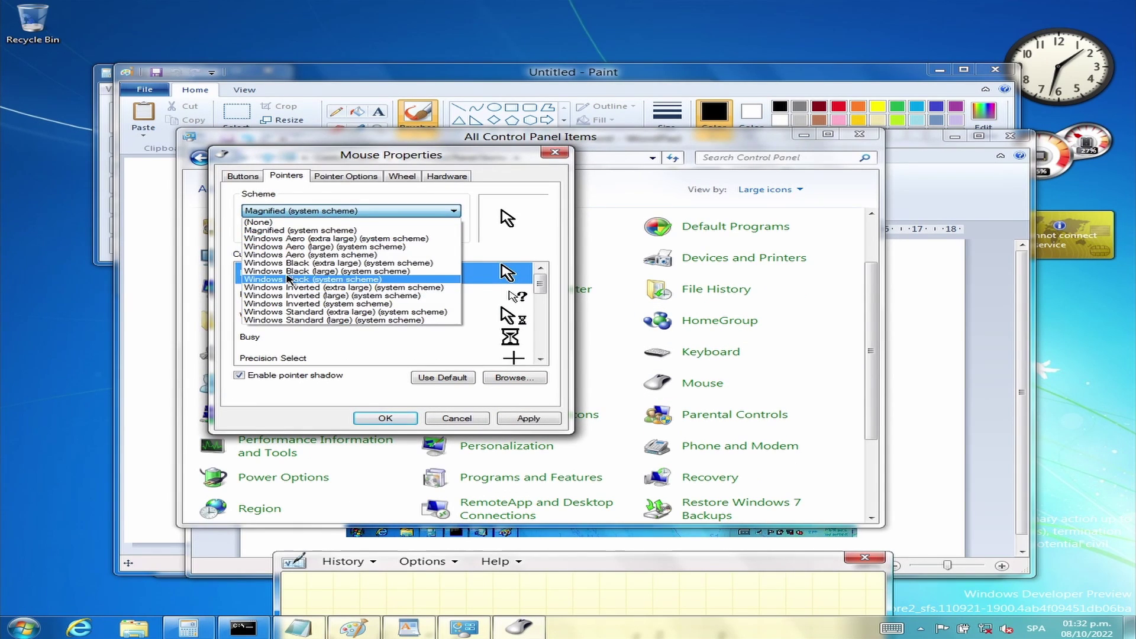
pyautogui.click(308, 303)
pyautogui.click(249, 374)
pyautogui.click(385, 419)
# Step: Open Recovery from the Control Panel and expand its Advanced Tools
pyautogui.scroll(-3, 532, 355)
pyautogui.click(710, 348)
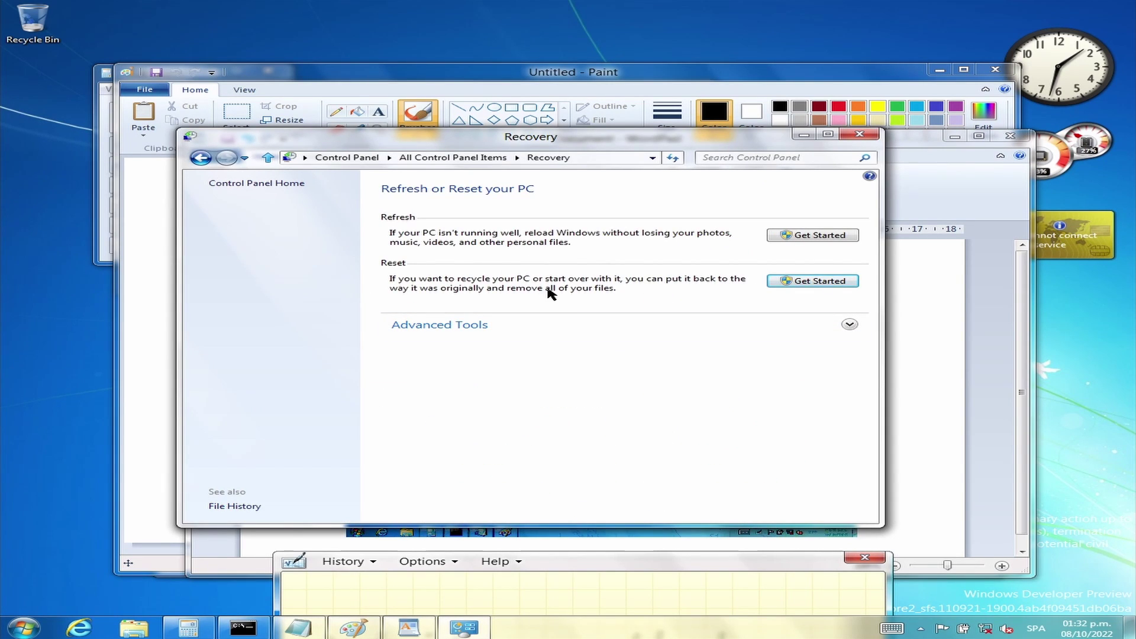
pyautogui.click(479, 323)
# Step: Try to start a PC refresh, allowing systemreset.exe to make changes, and return to the Control Panel items
pyautogui.click(824, 240)
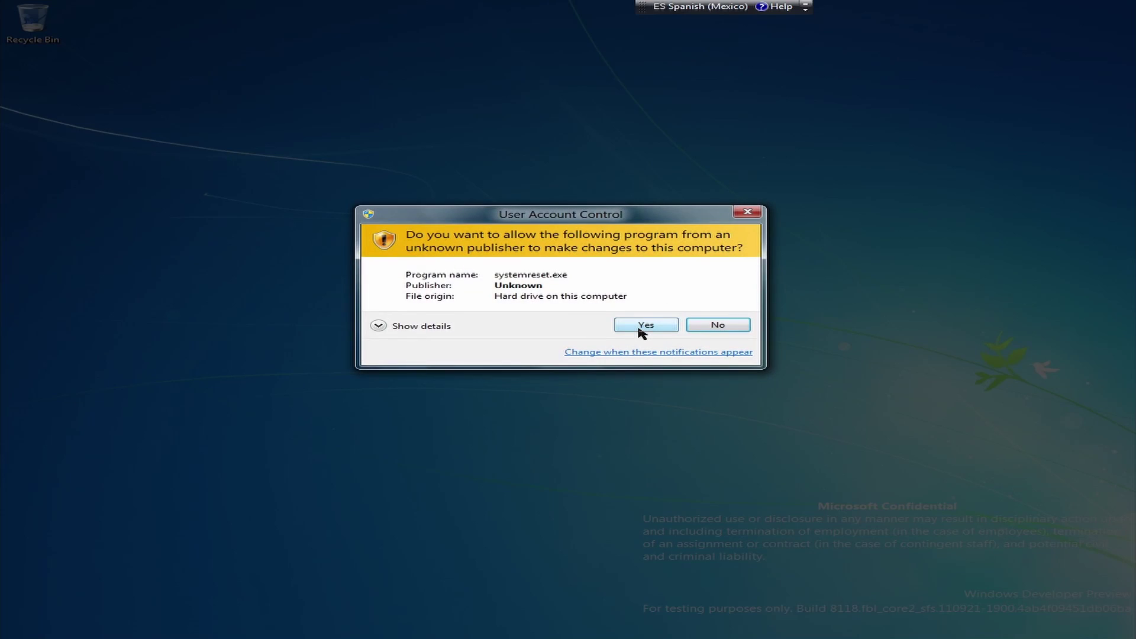
pyautogui.click(642, 328)
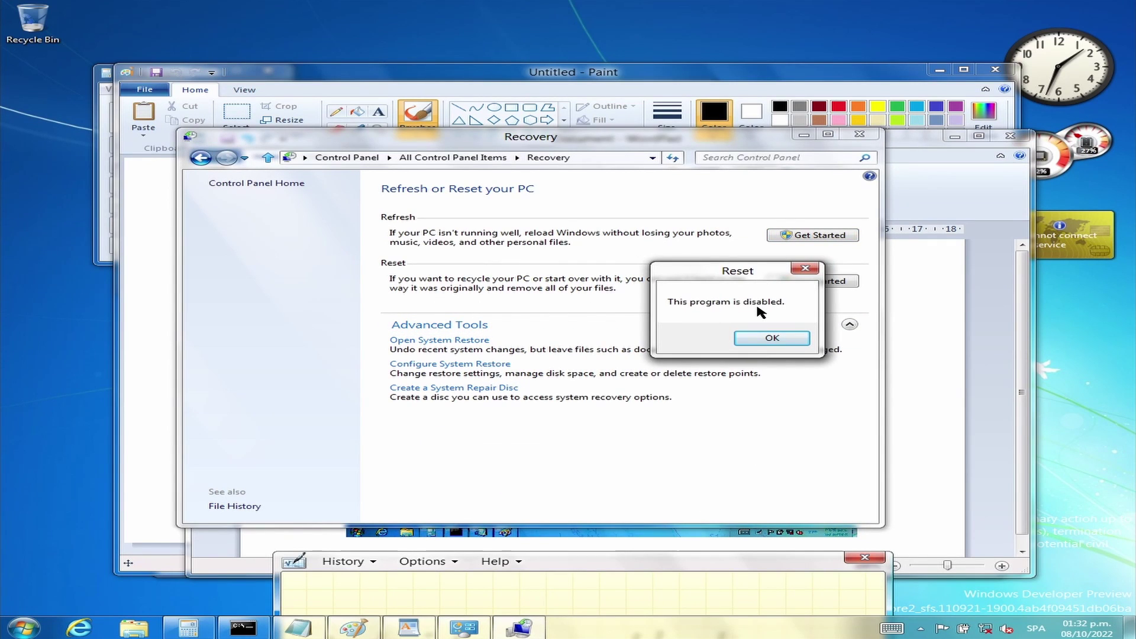
pyautogui.click(768, 336)
pyautogui.click(200, 157)
pyautogui.moveTo(882, 265); pyautogui.dragTo(870, 423)
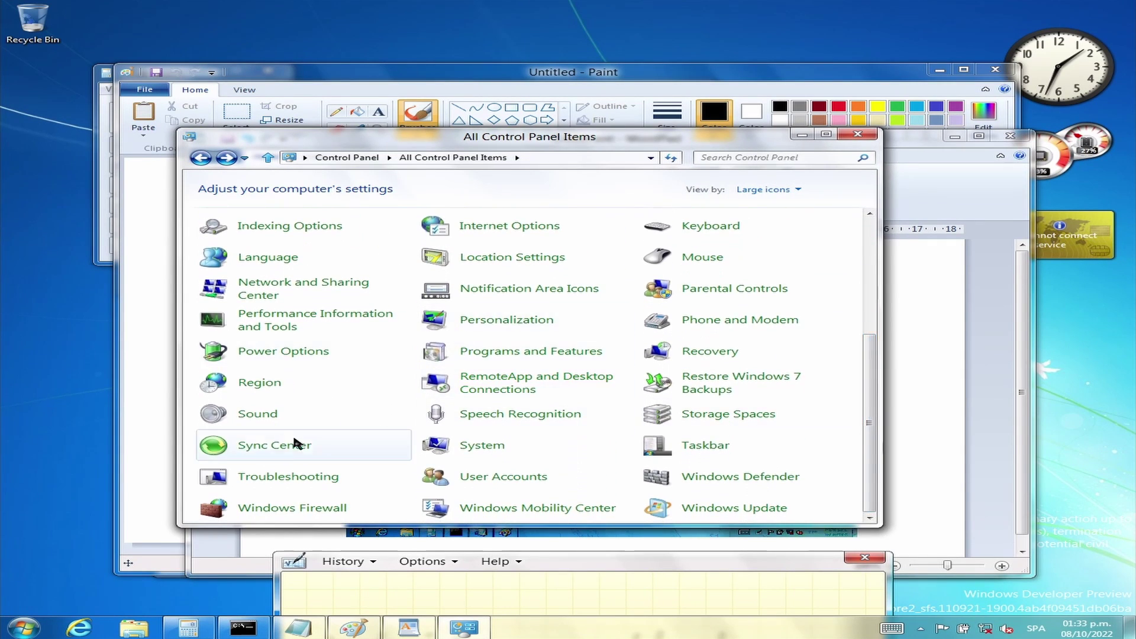
# Step: View 16-Bit Application Support, Action Center and Administrative Tools from the Control Panel items, leaving each one again
pyautogui.scroll(4, 334, 404)
pyautogui.click(263, 239)
pyautogui.click(390, 372)
pyautogui.click(644, 323)
pyautogui.scroll(-1, 647, 350)
pyautogui.click(274, 422)
pyautogui.press('BackSpace')
pyautogui.click(561, 239)
pyautogui.press('BackSpace')
pyautogui.click(699, 245)
pyautogui.click(876, 153)
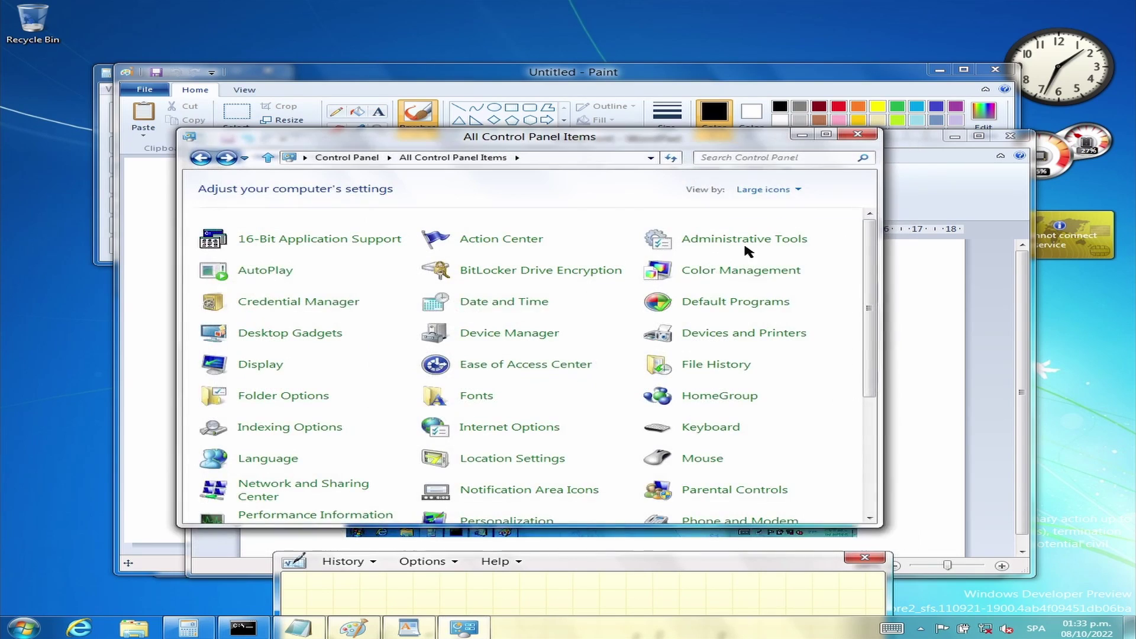
# Step: View AutoPlay, BitLocker Drive Encryption and Color Management, returning to the Control Panel items each time
pyautogui.click(266, 270)
pyautogui.press('BackSpace')
pyautogui.click(506, 270)
pyautogui.press('BackSpace')
pyautogui.click(710, 270)
pyautogui.click(706, 55)
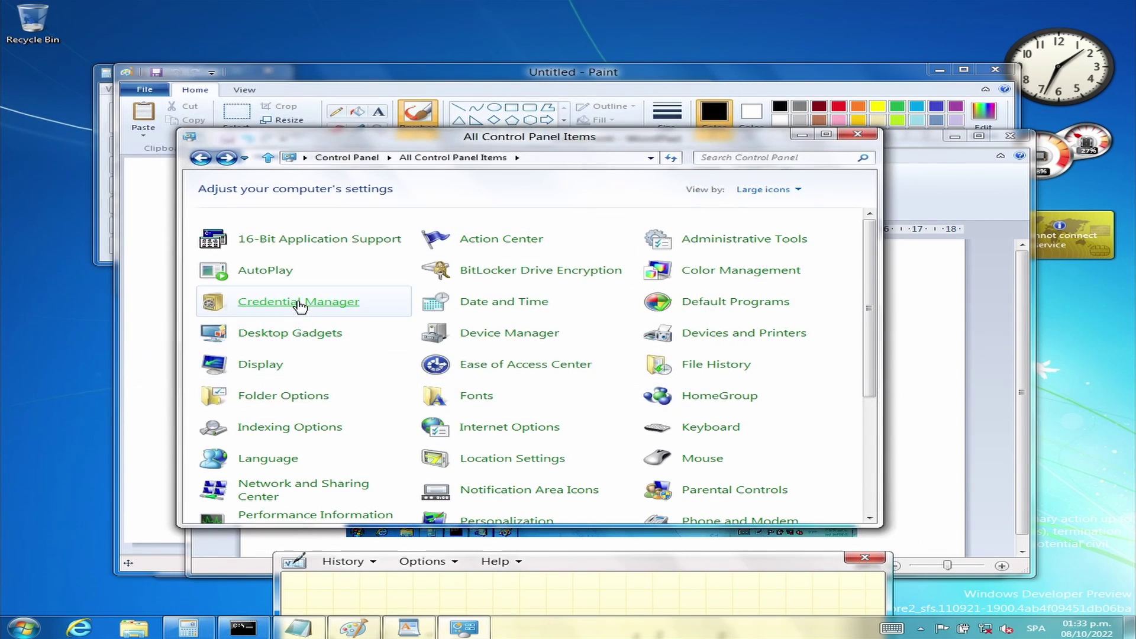
# Step: View Date and Time, Default Programs and Device Manager, closing each of them
pyautogui.click(497, 301)
pyautogui.click(496, 73)
pyautogui.click(686, 300)
pyautogui.press('BackSpace')
pyautogui.click(500, 335)
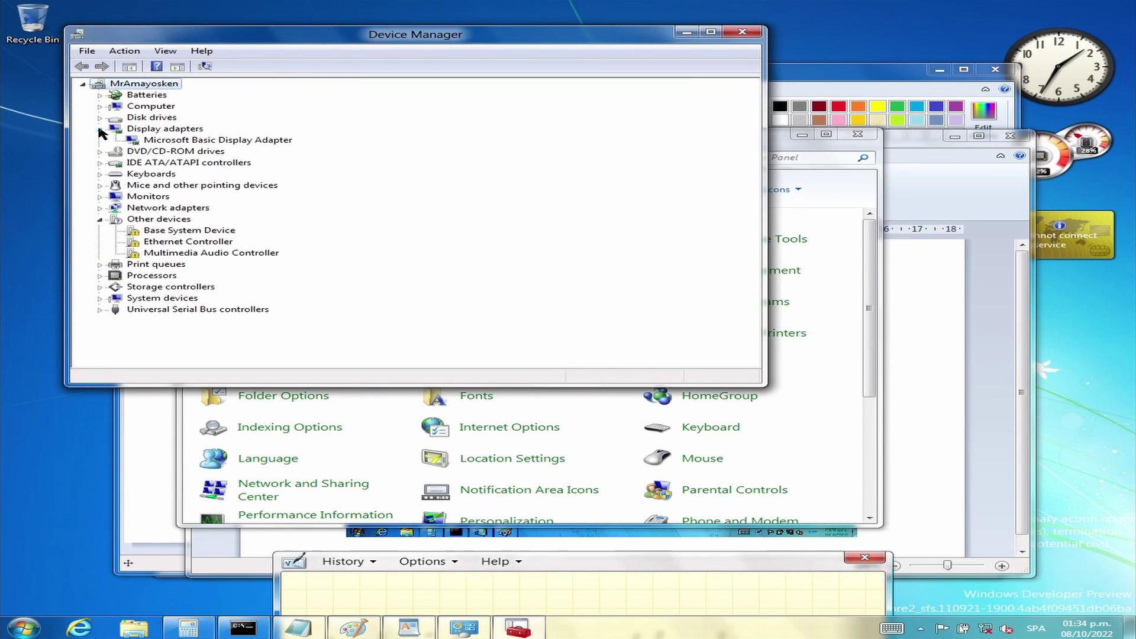
pyautogui.click(742, 31)
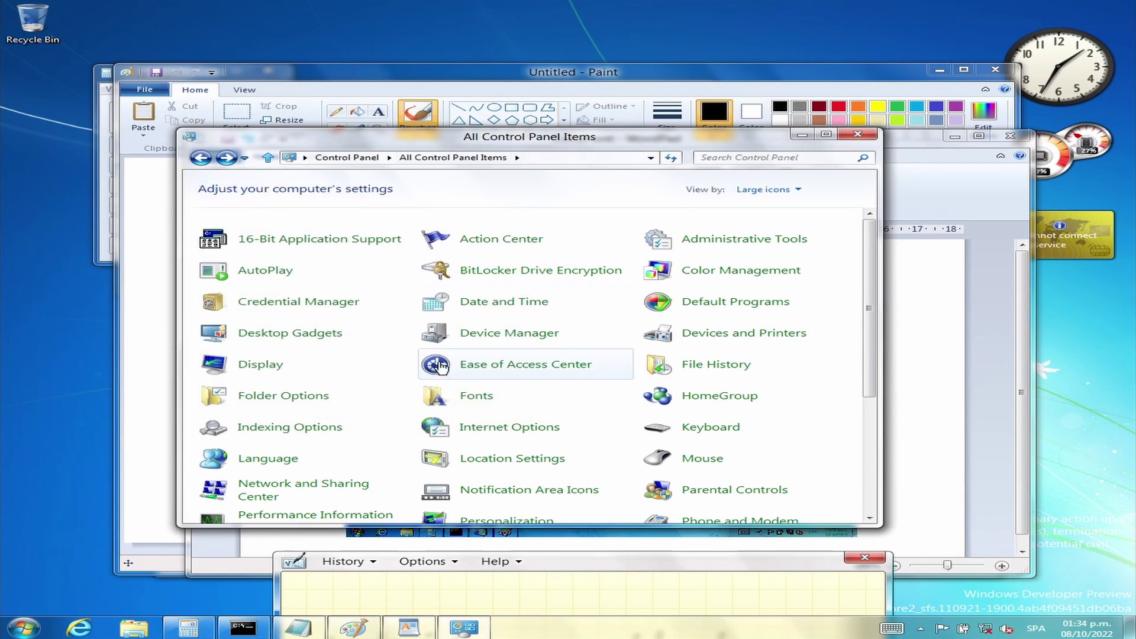
# Step: View Ease of Access Center, File History and Folder Options, and return to the Control Panel items
pyautogui.click(467, 358)
pyautogui.click(200, 158)
pyautogui.click(704, 364)
pyautogui.click(200, 157)
pyautogui.click(283, 395)
pyautogui.click(201, 158)
pyautogui.click(367, 23)
pyautogui.click(226, 158)
# Step: Open Network and Sharing Center from the Control Panel items
pyautogui.scroll(-1, 352, 467)
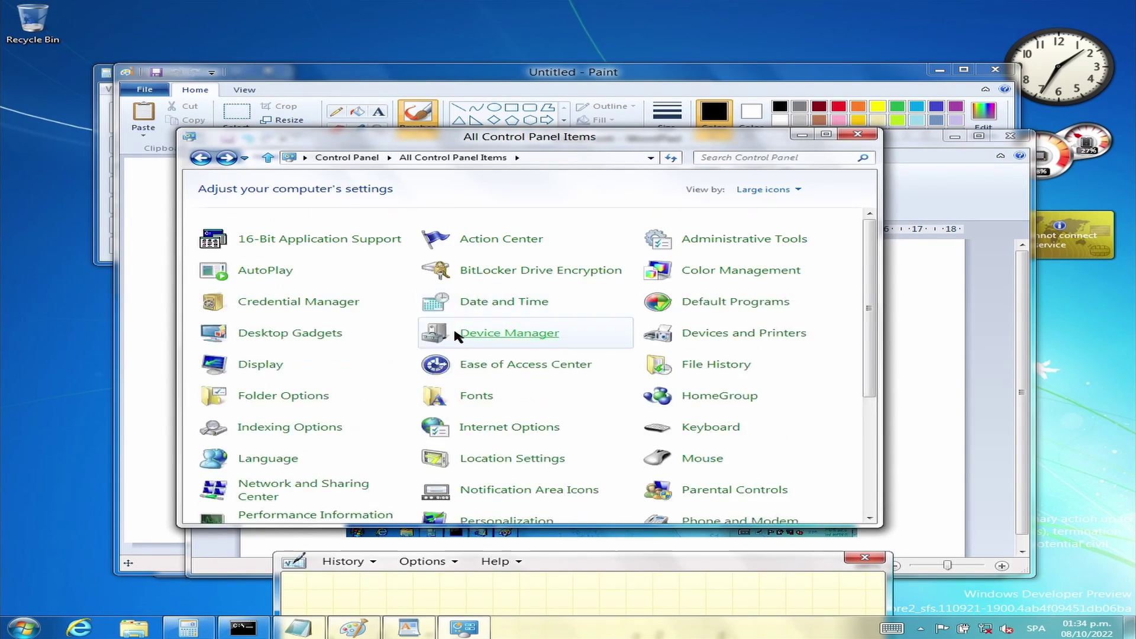
pyautogui.scroll(-3, 279, 349)
pyautogui.click(280, 351)
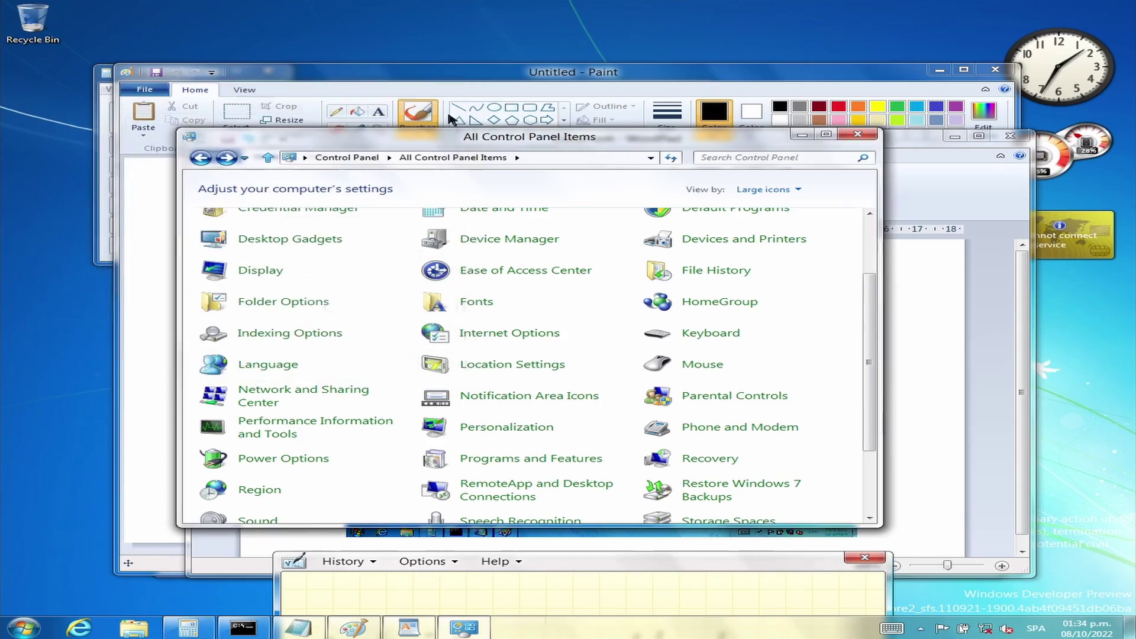
pyautogui.click(279, 400)
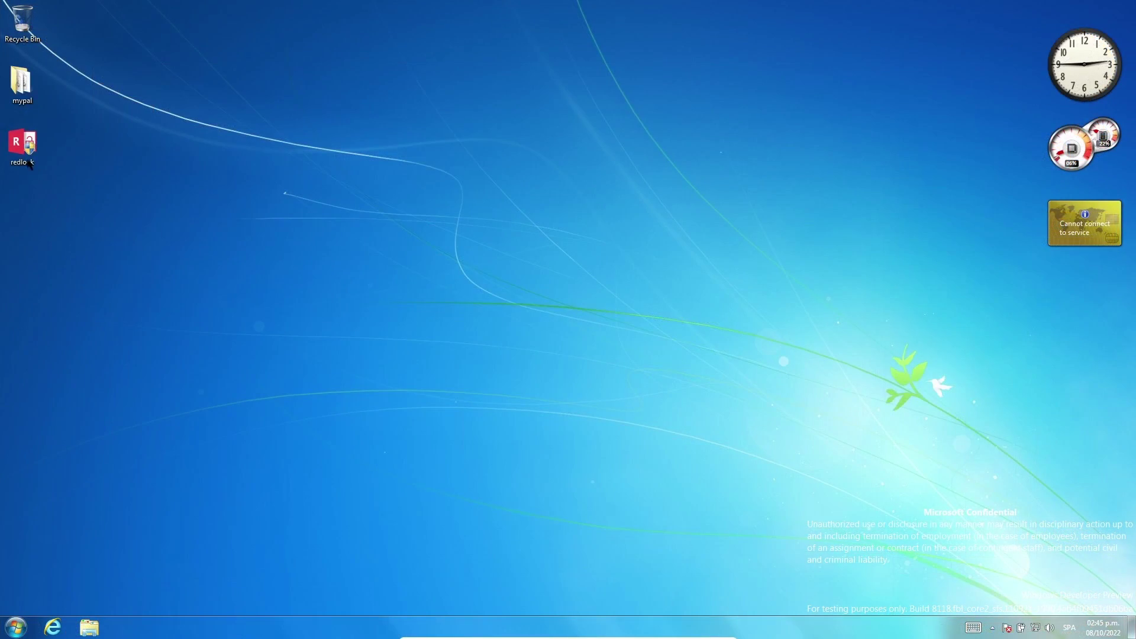
# Step: Run redlock from the desktop and allow it to make changes
pyautogui.doubleClick(27, 161)
pyautogui.click(614, 329)
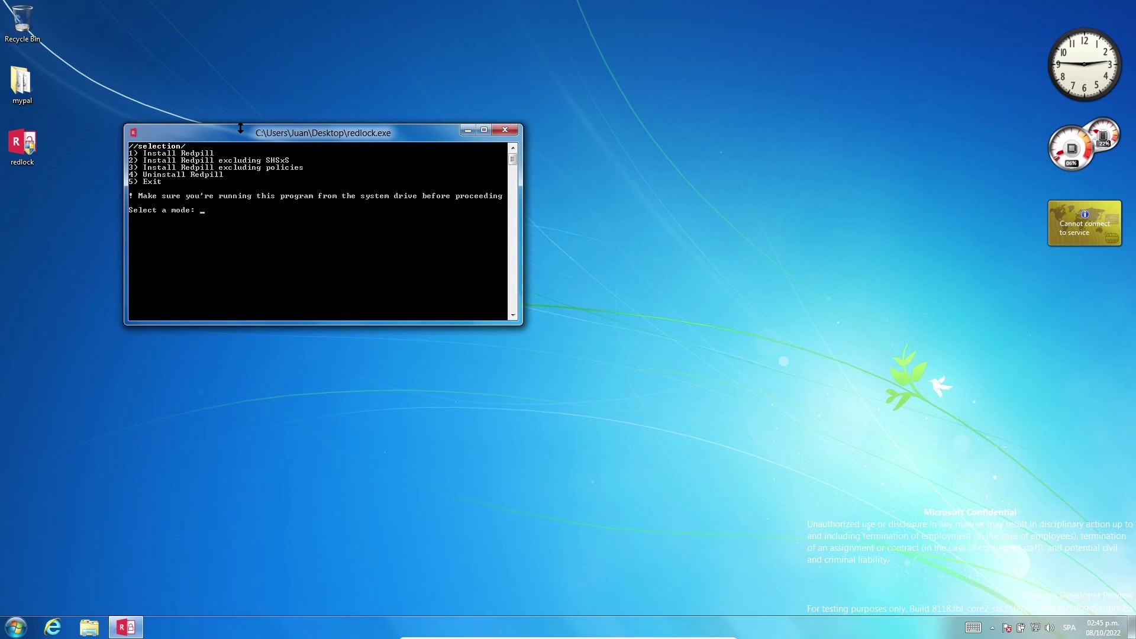
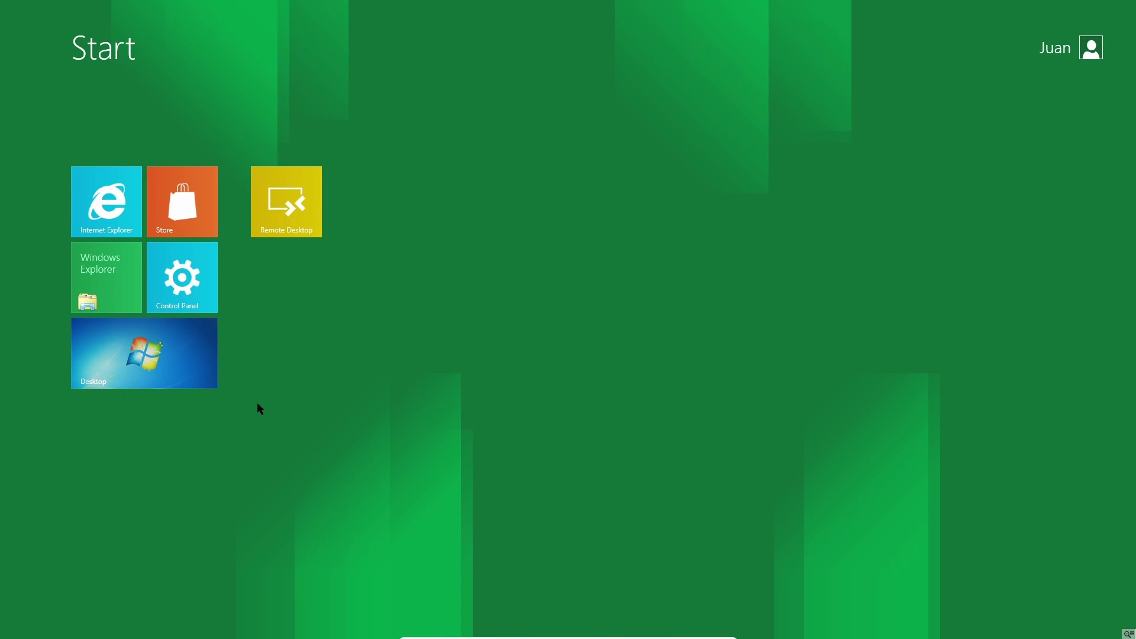
# Step: Go from the Start screen to the desktop and dismiss the Windows Desktop Gadgets error
pyautogui.click(162, 366)
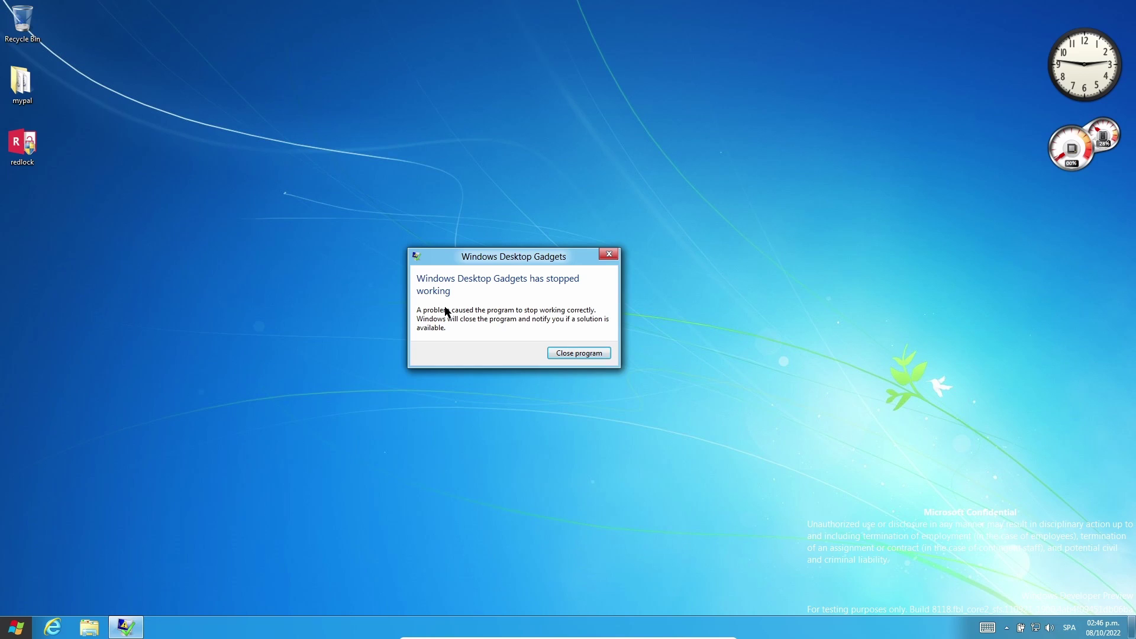
pyautogui.click(608, 260)
# Step: Open Personalize in the Start screen's Control Panel and choose the mountain lake picture for the lock screen
pyautogui.press('super')
pyautogui.click(204, 284)
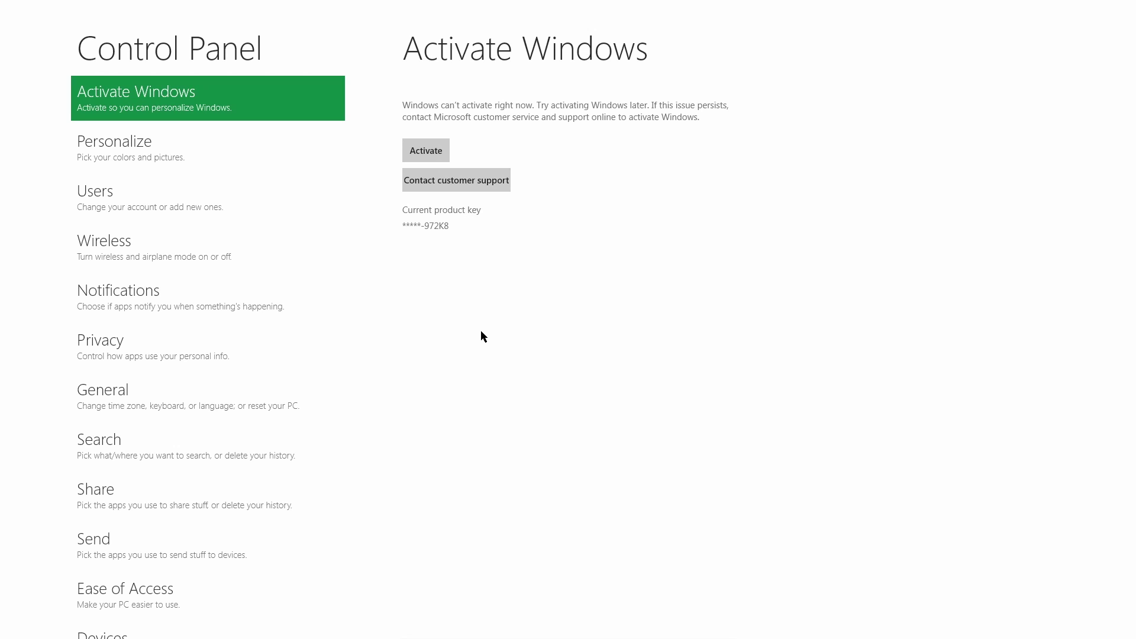
pyautogui.click(188, 198)
pyautogui.click(178, 168)
pyautogui.click(725, 384)
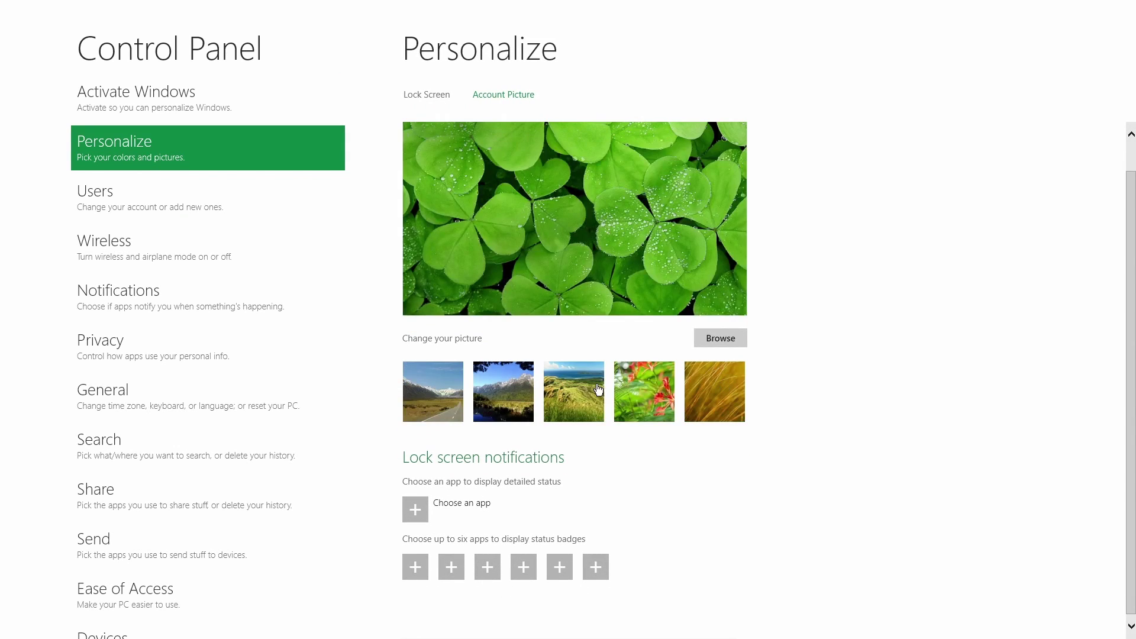
pyautogui.click(486, 389)
# Step: Examine the Users, Wireless, Notifications, Privacy, General, Search, Share and Send pages of the Control Panel
pyautogui.click(177, 204)
pyautogui.click(179, 249)
pyautogui.click(175, 299)
pyautogui.click(170, 352)
pyautogui.click(168, 397)
pyautogui.click(166, 451)
pyautogui.click(164, 497)
pyautogui.click(159, 551)
# Step: Examine the remaining Control Panel pages beyond Send, look through the window that opens and close it
pyautogui.scroll(-3, 157, 567)
pyautogui.click(139, 574)
pyautogui.click(143, 583)
pyautogui.click(149, 560)
pyautogui.click(149, 609)
pyautogui.moveTo(642, 127); pyautogui.dragTo(564, 148)
pyautogui.scroll(-2, 615, 395)
pyautogui.scroll(2, 528, 385)
pyautogui.click(897, 147)
# Step: Open Task Manager, view its detailed process list and close it
pyautogui.rightClick(507, 624)
pyautogui.click(518, 583)
pyautogui.click(616, 324)
pyautogui.click(78, 261)
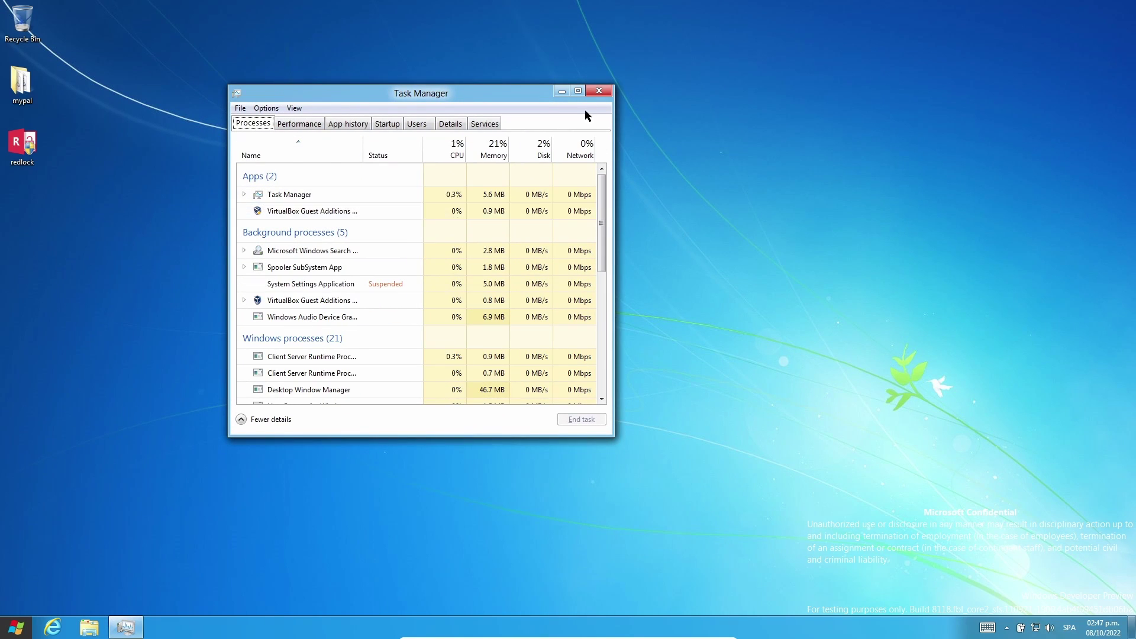
pyautogui.click(599, 90)
# Step: Open the Store app from the Start screen
pyautogui.click(16, 628)
pyautogui.moveTo(16, 627)
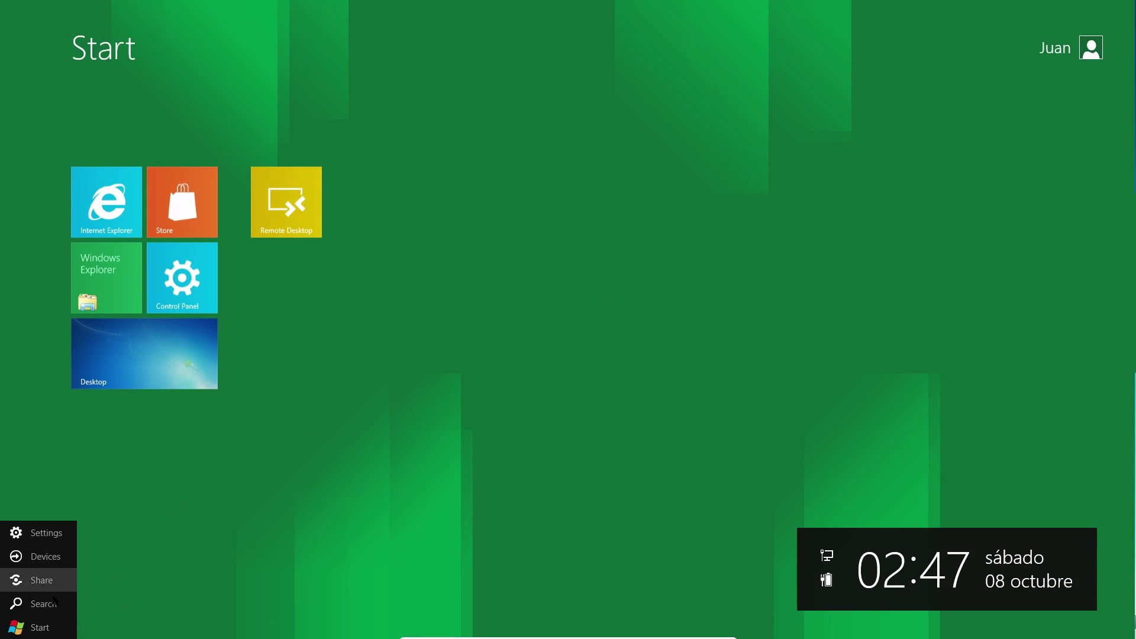
pyautogui.click(183, 202)
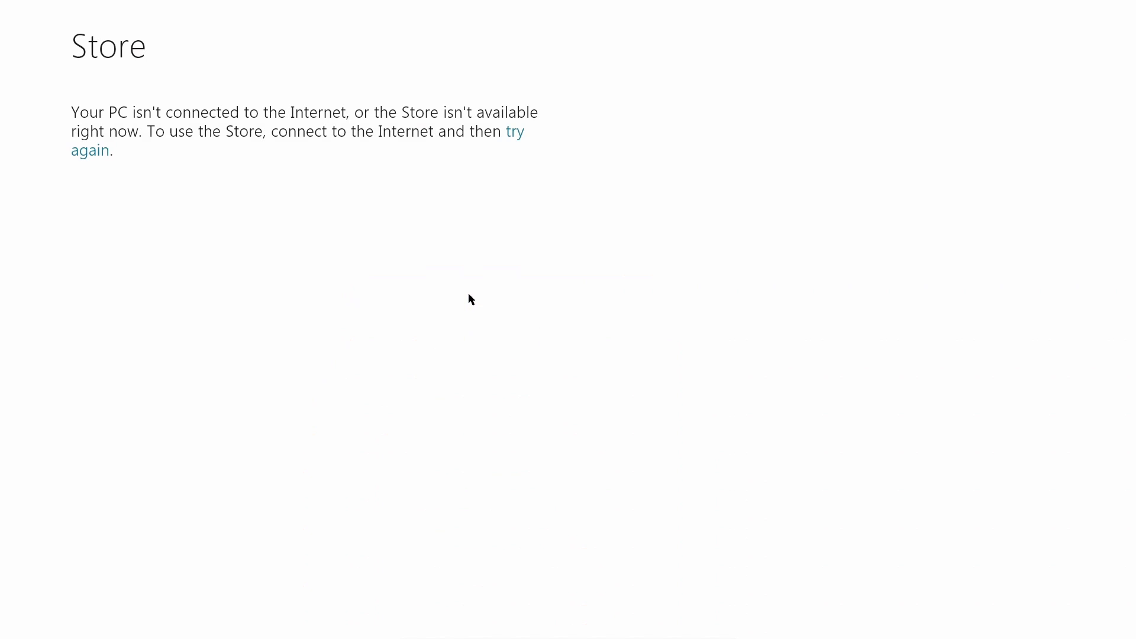
# Step: Launch Internet Explorer from the Start screen and go to google.com
pyautogui.press('super')
pyautogui.click(115, 214)
pyautogui.click(246, 619)
pyautogui.write('google.com/')
pyautogui.press('Return')
# Step: Load YouTube in Internet Explorer and clear the address field
pyautogui.click(203, 619)
pyautogui.write('youtube')
pyautogui.press('Return')
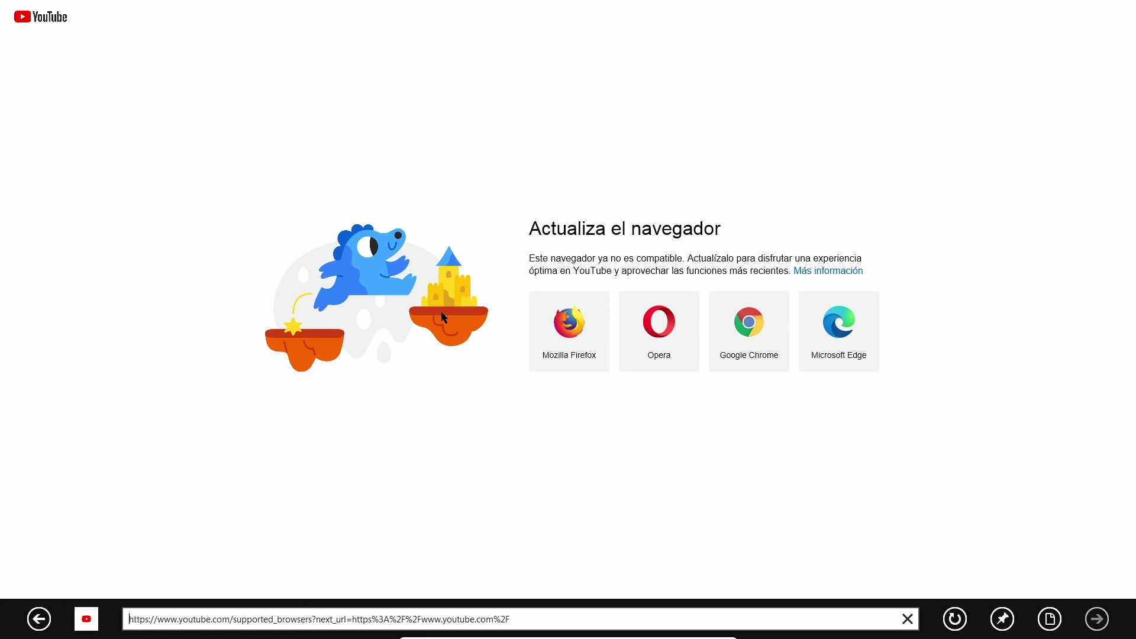
pyautogui.click(908, 618)
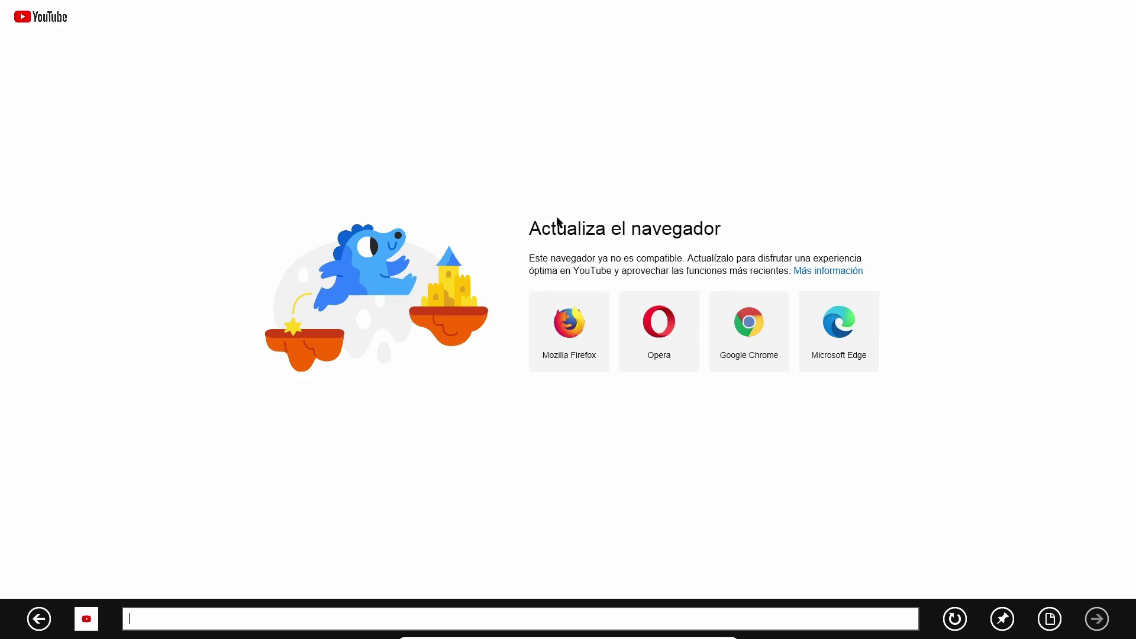
# Step: Lock the account from the Start screen, get back in and go to the desktop
pyautogui.press('super')
pyautogui.click(1074, 47)
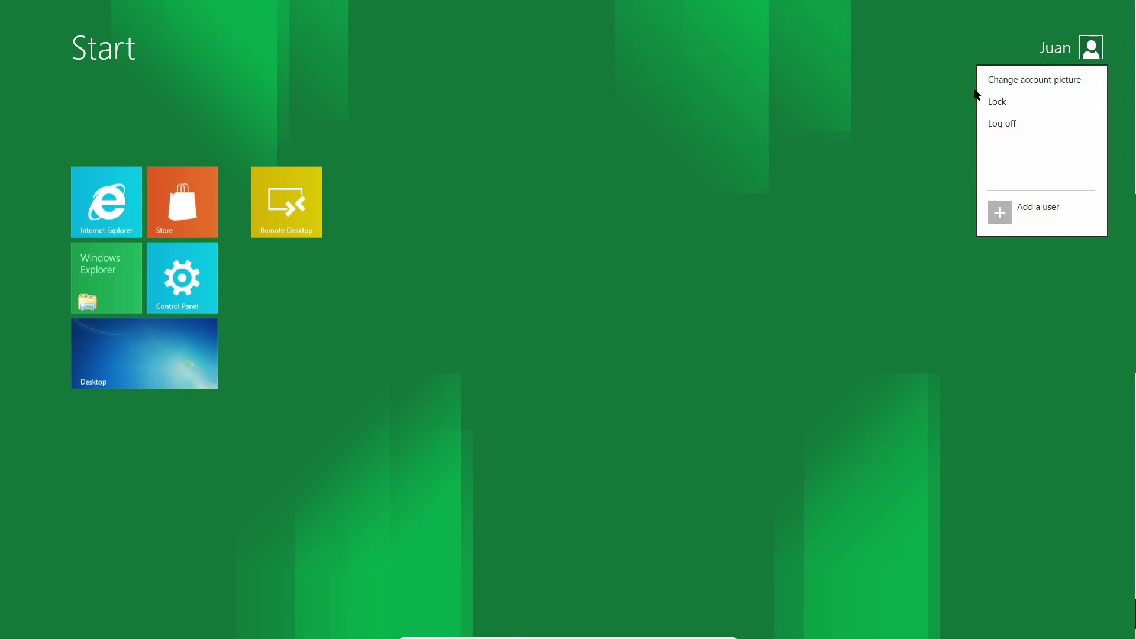
pyautogui.click(1000, 101)
pyautogui.click(475, 289)
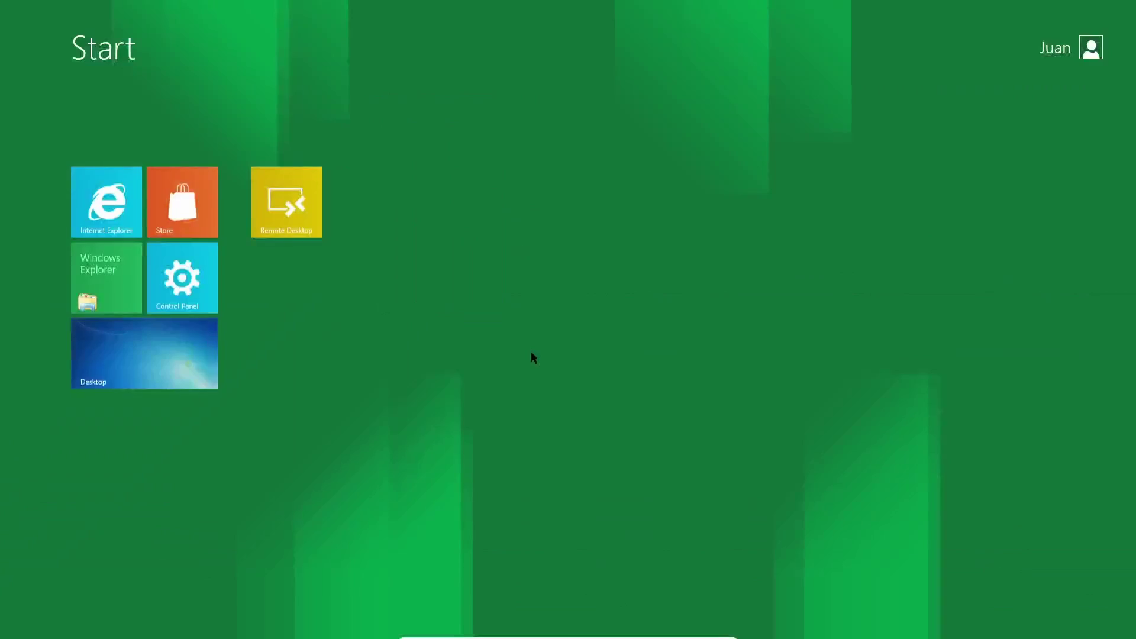
pyautogui.click(150, 360)
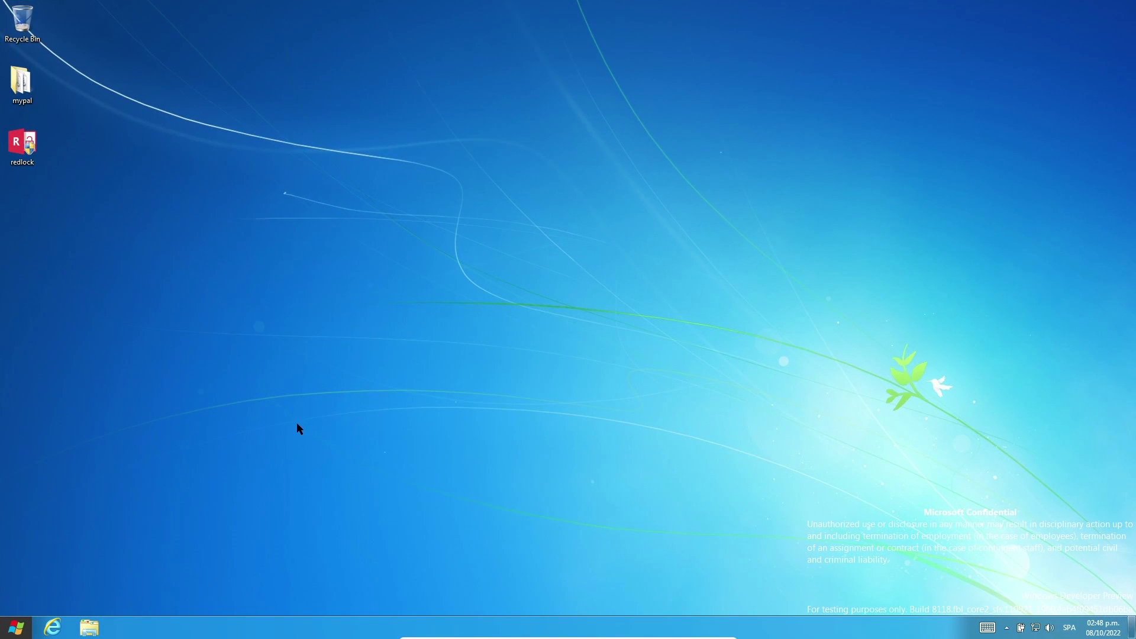
# Step: Browse Recent Places, the Documents, Music and Videos libraries and Computer in Windows Explorer, and close the window
pyautogui.click(87, 628)
pyautogui.click(303, 248)
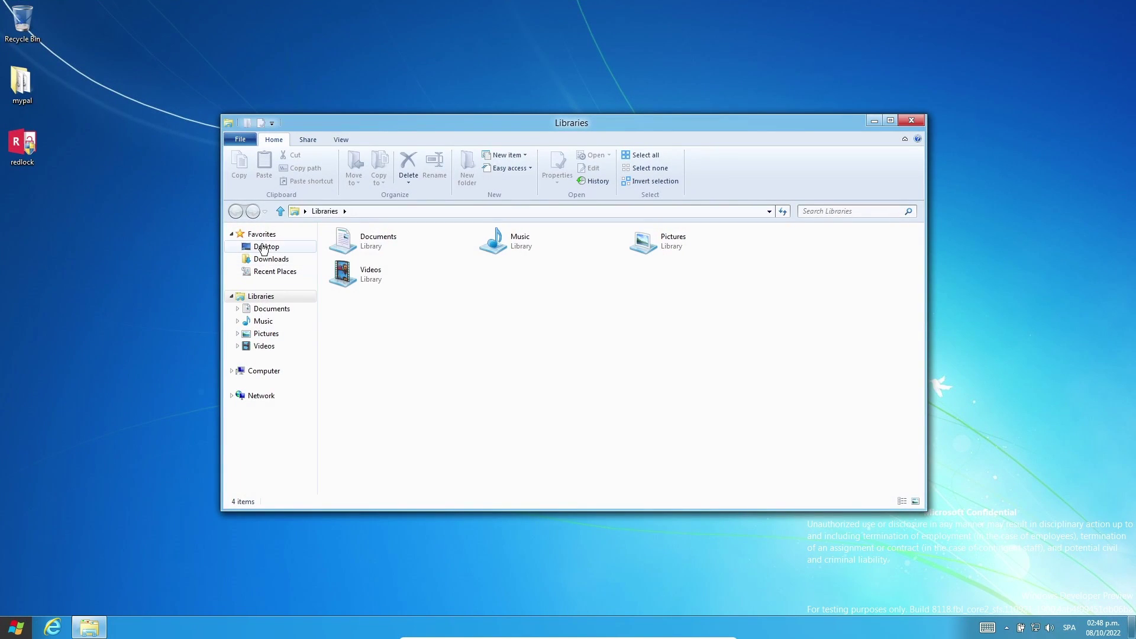
pyautogui.click(274, 274)
pyautogui.click(272, 308)
pyautogui.click(265, 321)
pyautogui.click(267, 346)
pyautogui.click(264, 371)
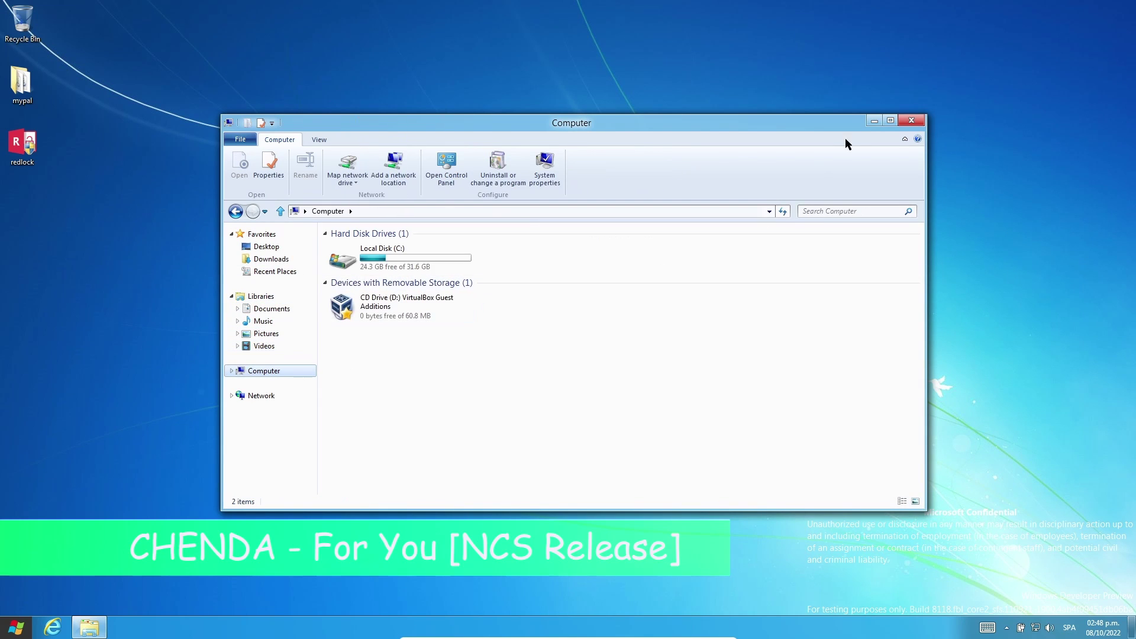
pyautogui.click(909, 121)
# Step: View the volume and network controls in the Settings pane, close it and show the hidden notification icons
pyautogui.moveTo(3, 636)
pyautogui.click(29, 533)
pyautogui.click(1034, 529)
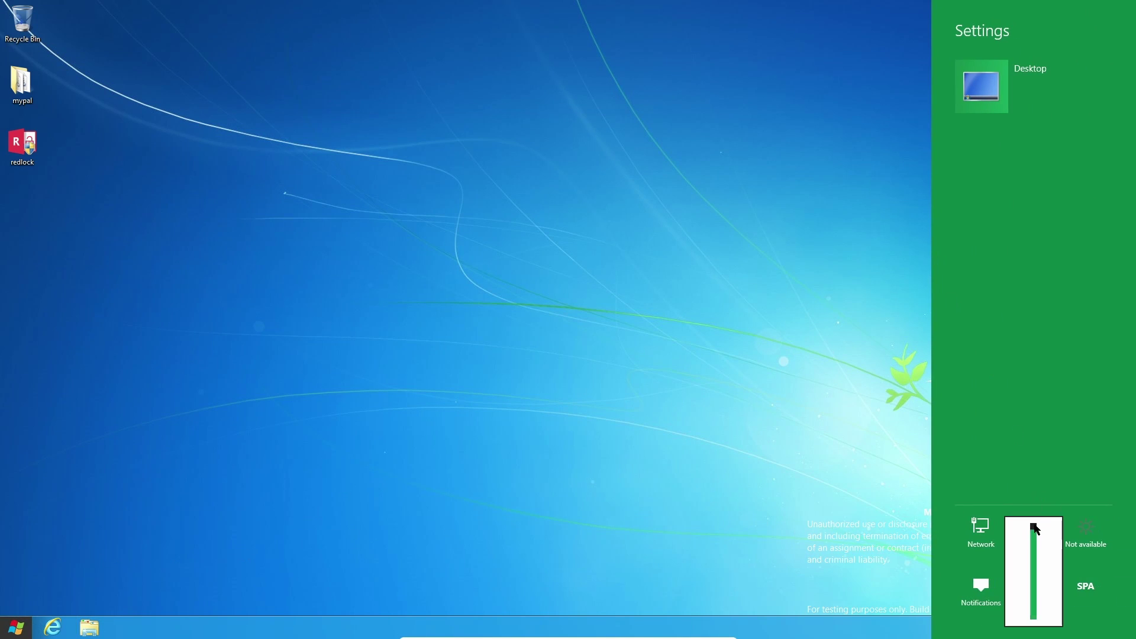
pyautogui.click(982, 528)
pyautogui.click(513, 429)
pyautogui.click(1007, 628)
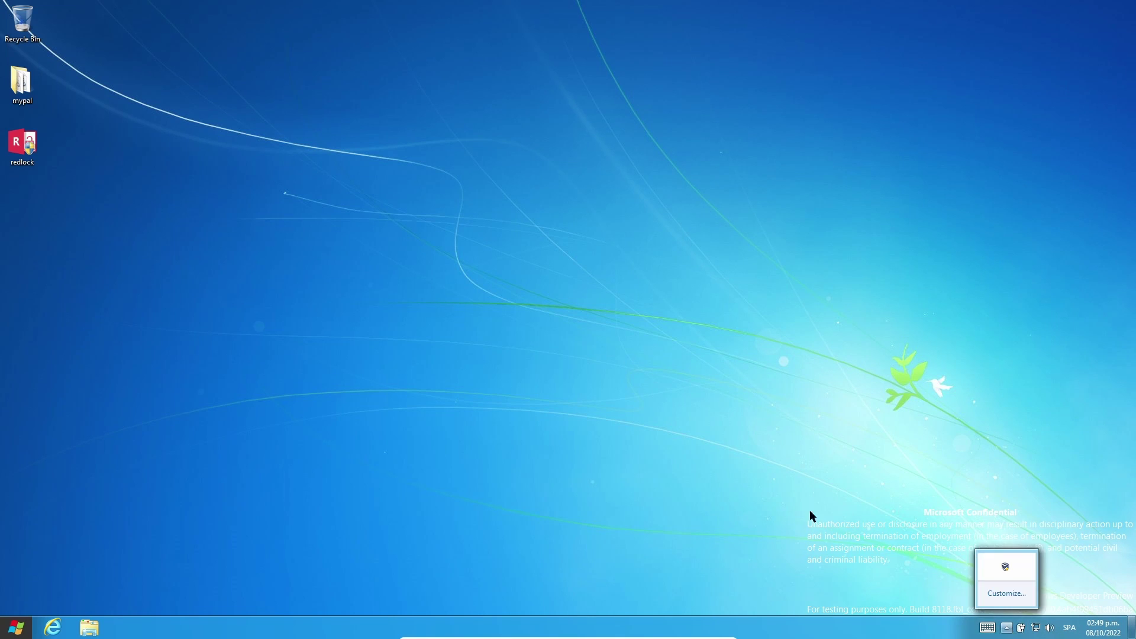
# Step: Open and dismiss the Share pane, and switch between the Start screen and the desktop
pyautogui.moveTo(3, 636)
pyautogui.click(41, 579)
pyautogui.click(378, 430)
pyautogui.click(30, 627)
pyautogui.click(336, 437)
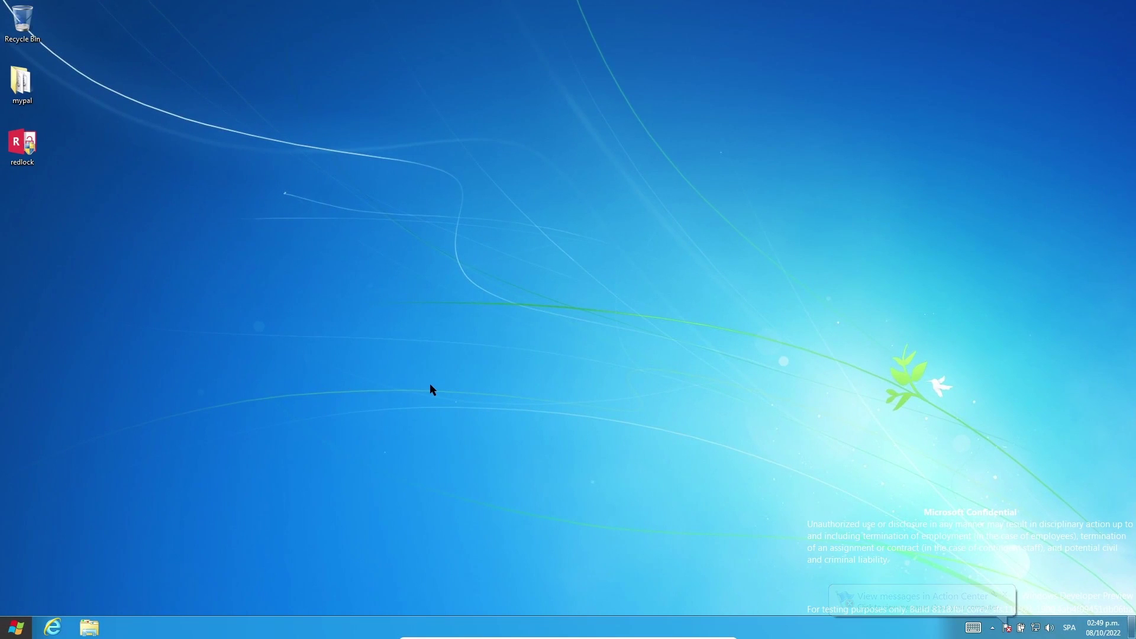
pyautogui.press('super')
pyautogui.click(312, 403)
# Step: View the Settings and Files search scopes, search Apps for "power", launch Windows PowerShell and close it
pyautogui.press('super+q')
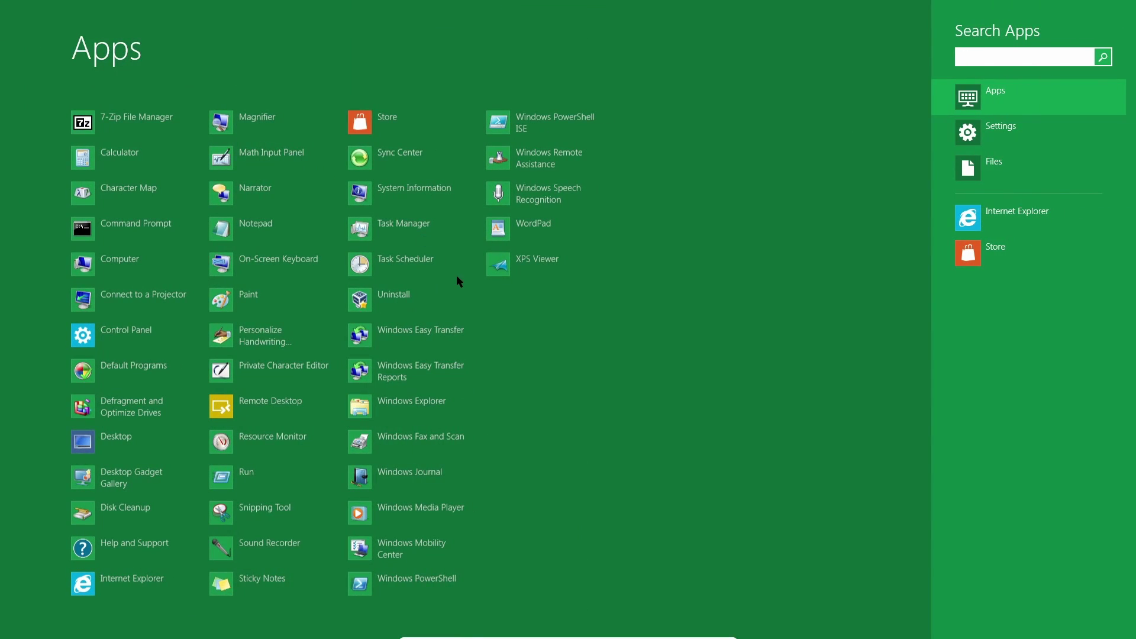
pyautogui.click(998, 137)
pyautogui.click(988, 164)
pyautogui.click(982, 96)
pyautogui.write('power')
pyautogui.press('Return')
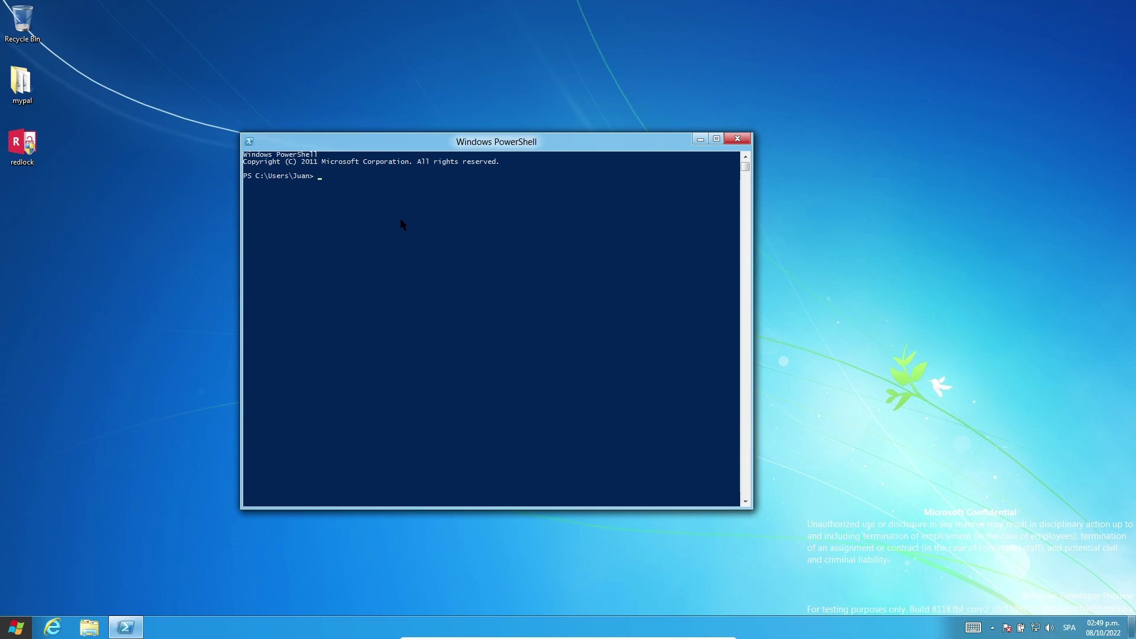
pyautogui.click(737, 138)
# Step: Zoom the Start screen's tiles out and back in, and return to the desktop
pyautogui.click(15, 627)
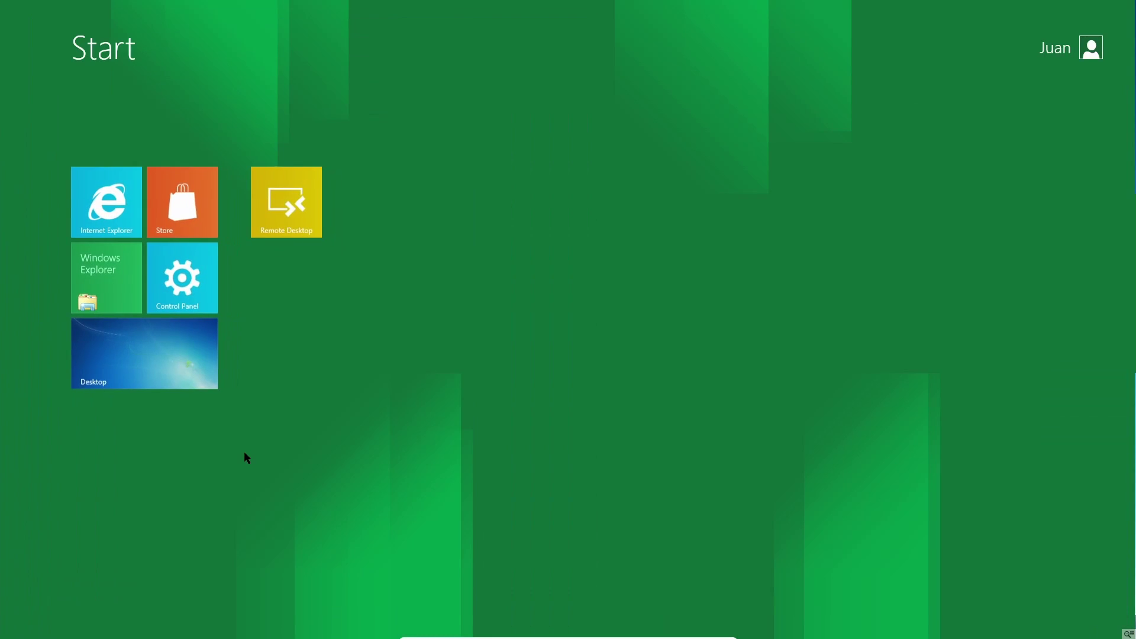
pyautogui.click(1129, 634)
pyautogui.click(153, 372)
pyautogui.click(1128, 633)
pyautogui.click(106, 342)
pyautogui.click(123, 353)
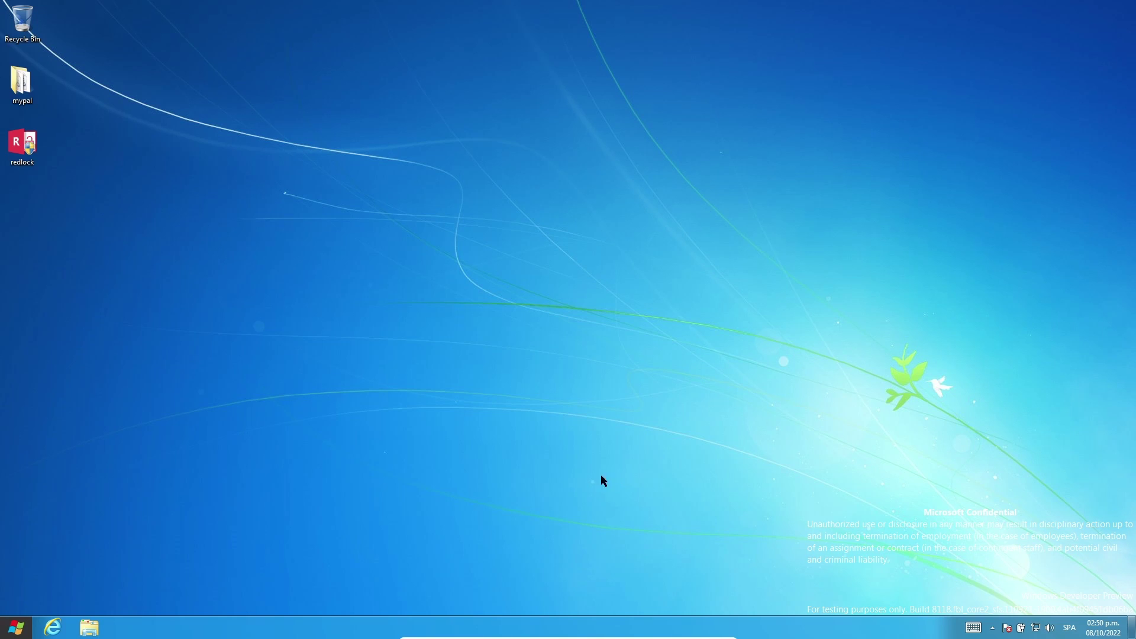
pyautogui.press('super')
pyautogui.click(167, 338)
# Step: Shut down the PC through the Settings pane's power options
pyautogui.press('super+c')
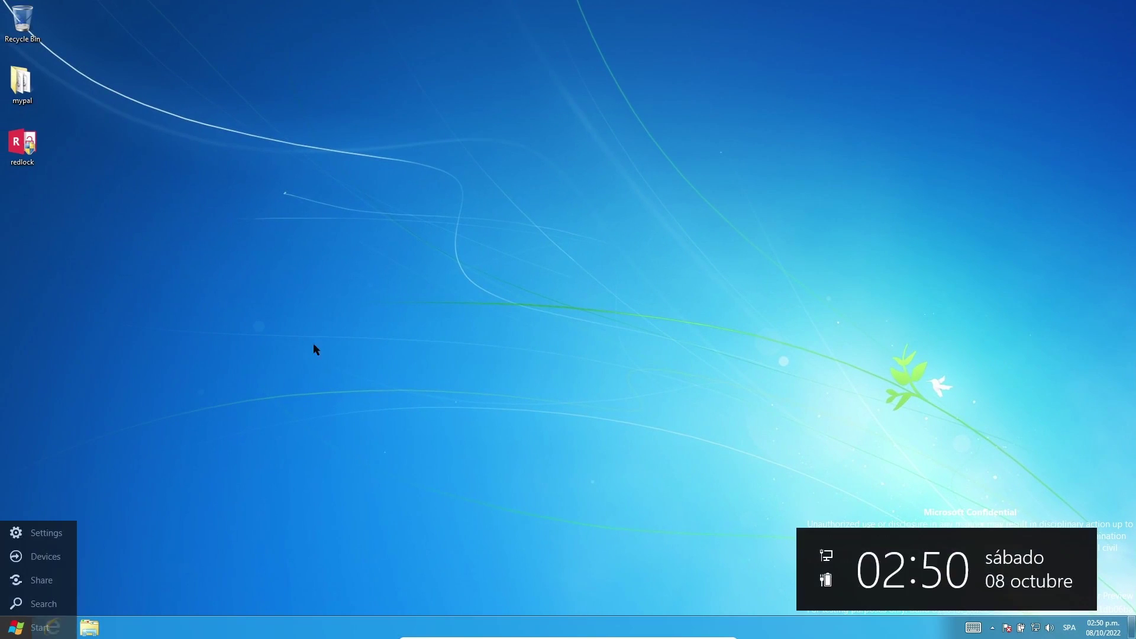
pyautogui.click(36, 533)
pyautogui.click(1048, 527)
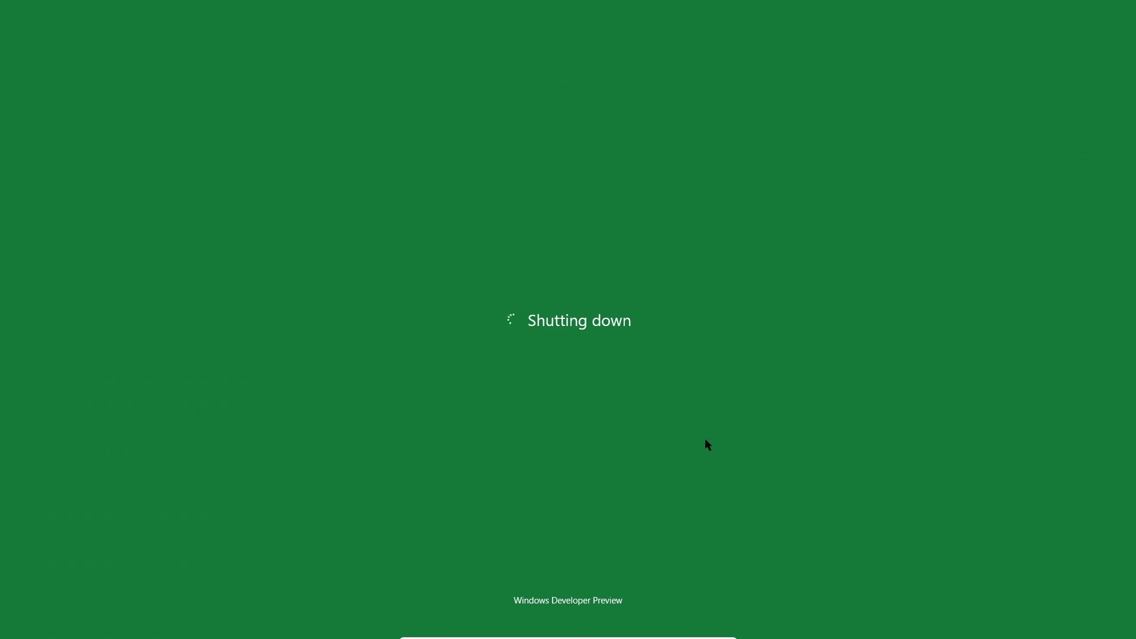
pyautogui.click(678, 364)
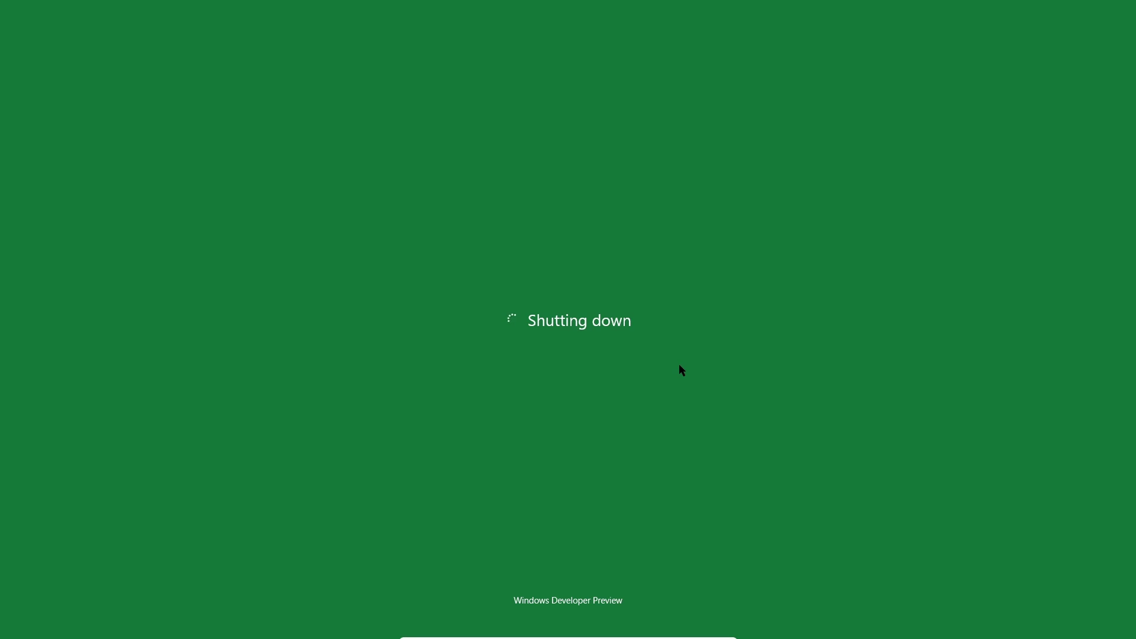